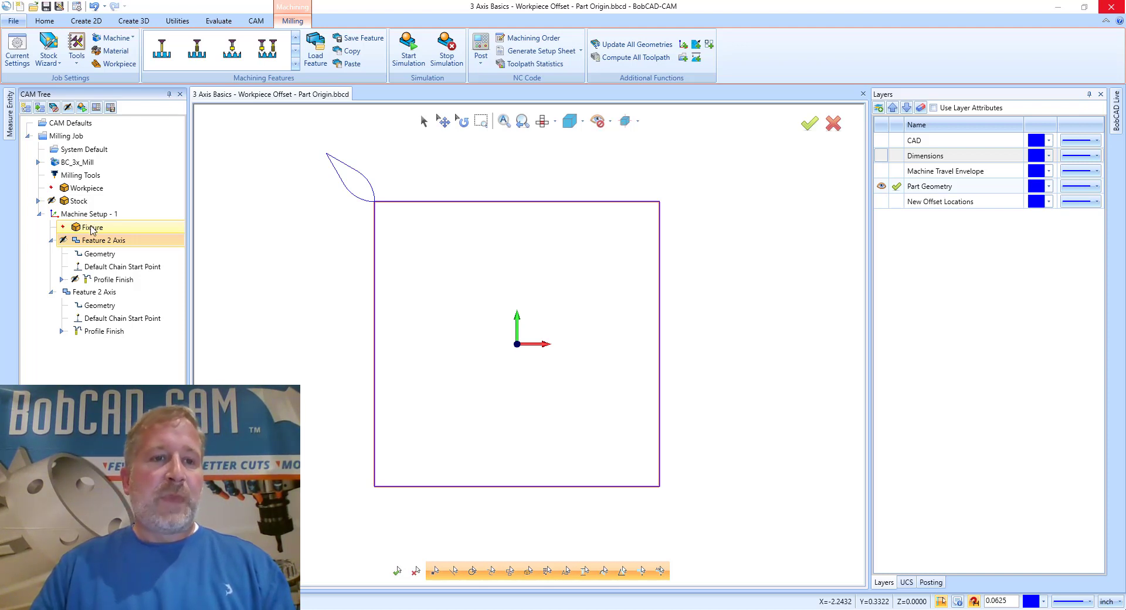
# - Select the machine setup, the first 2-axis feature and both profile toolpaths in the CAM Tree
pyautogui.click(94, 218)
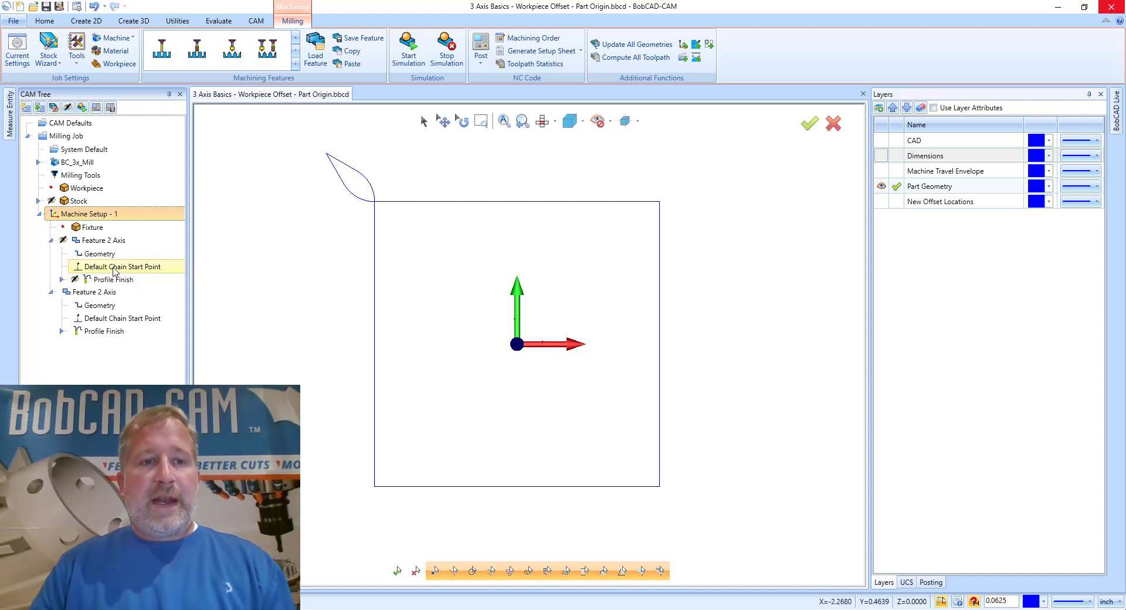
pyautogui.click(101, 242)
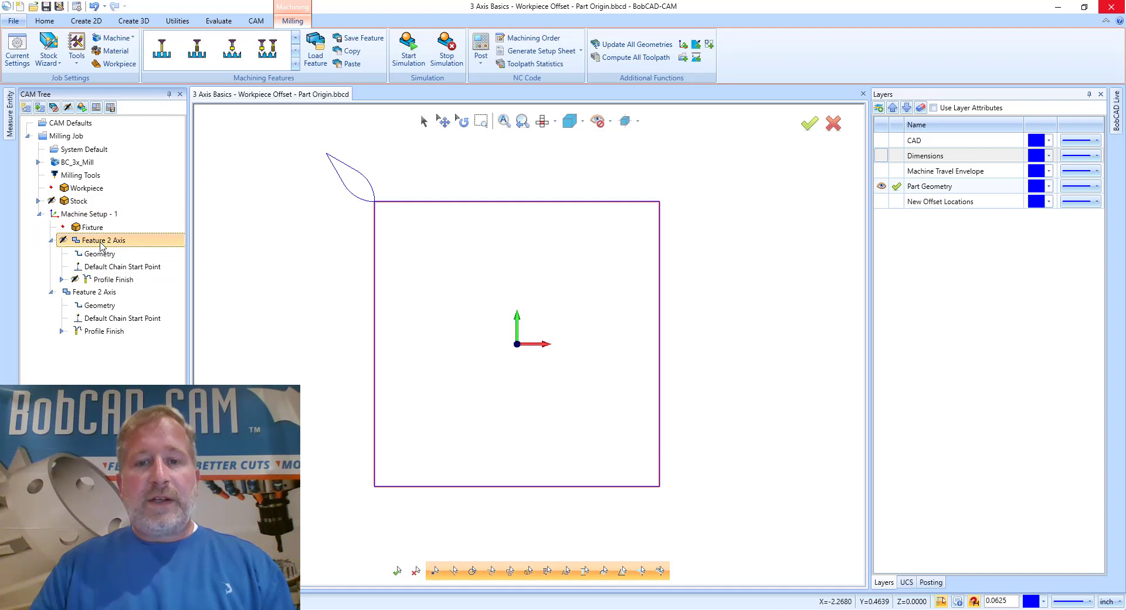
pyautogui.click(93, 281)
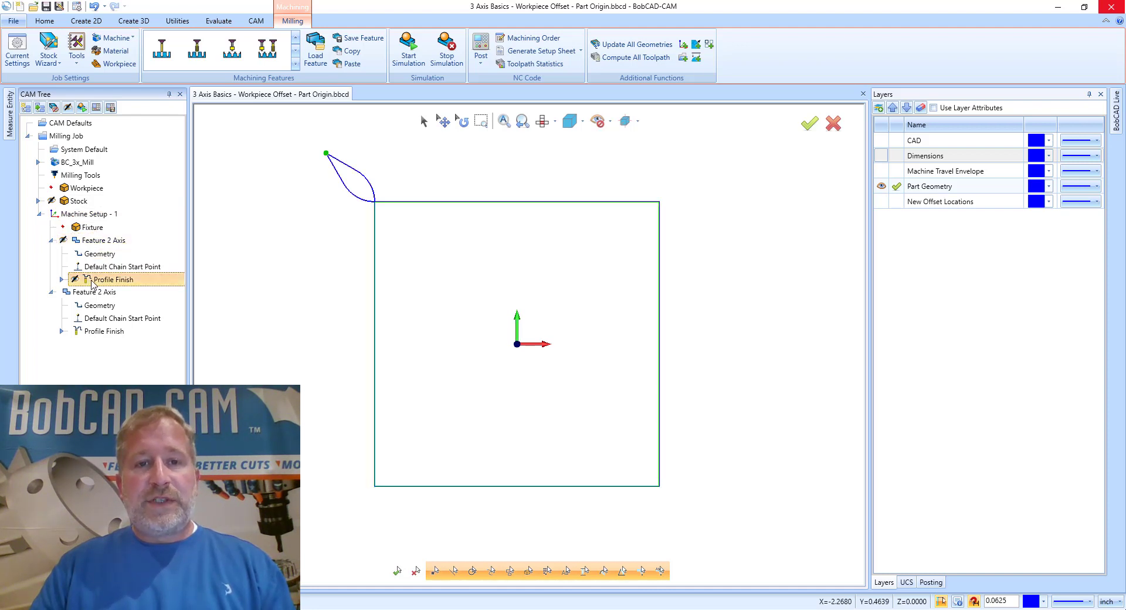
pyautogui.click(104, 332)
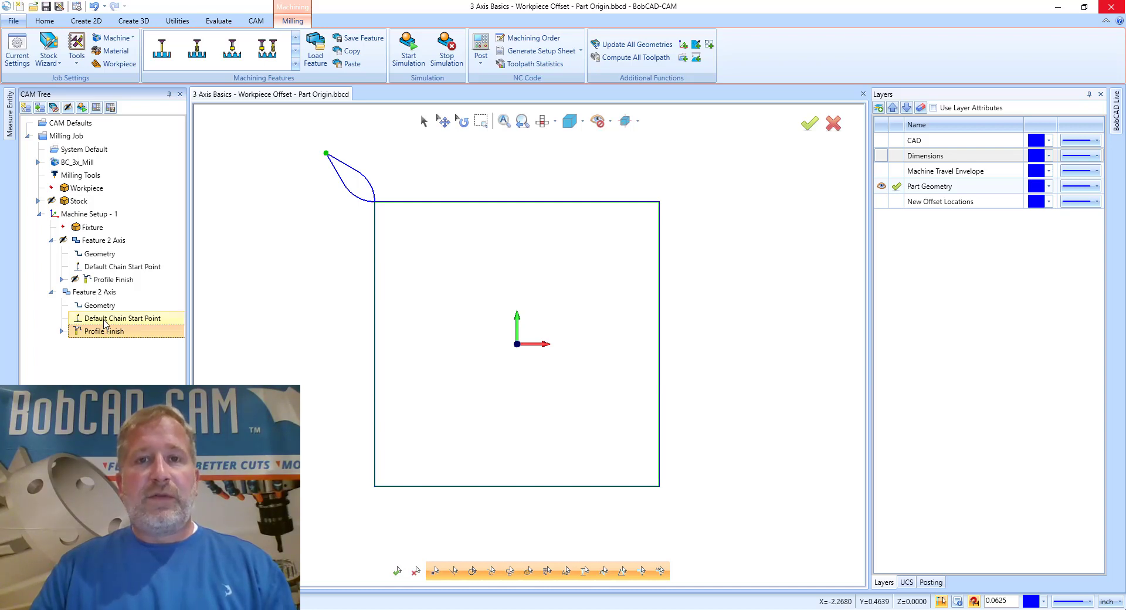
pyautogui.click(113, 281)
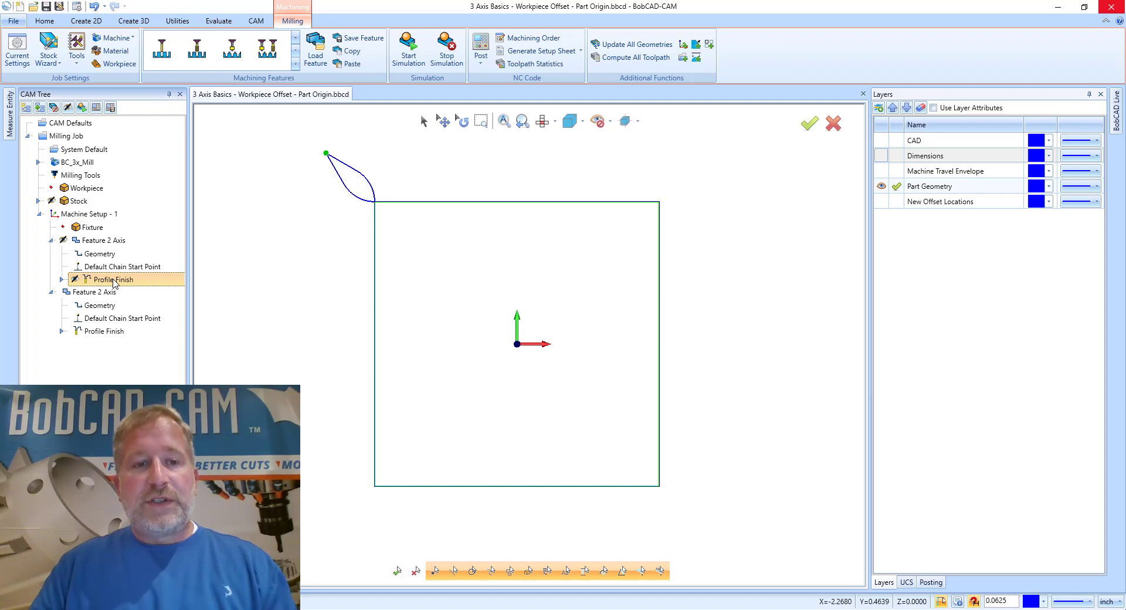
pyautogui.click(109, 332)
pyautogui.click(98, 240)
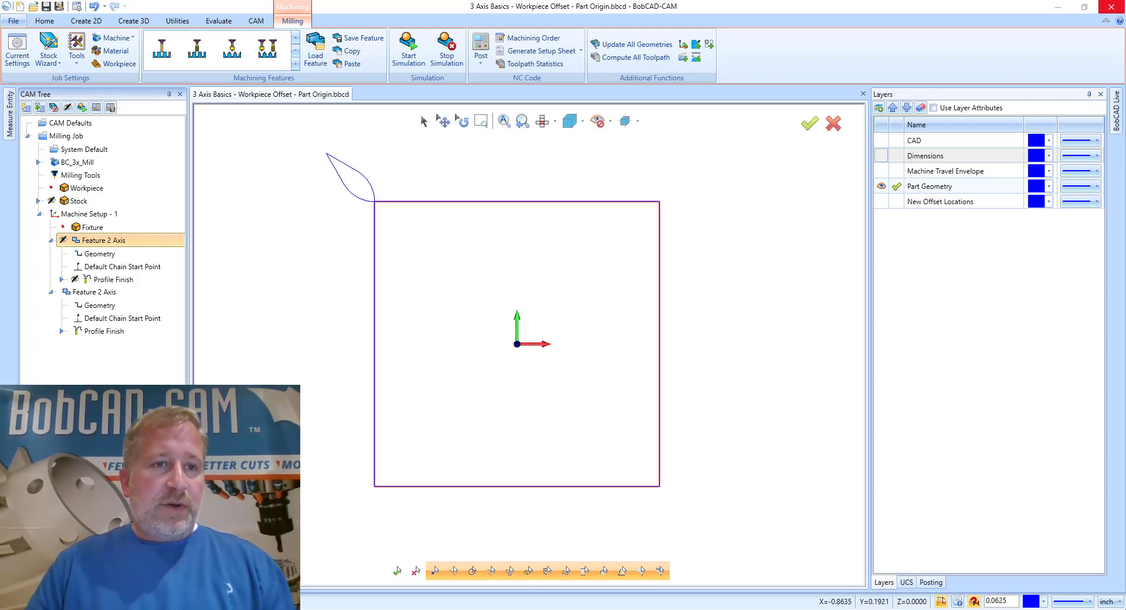
# - Post the NC code and highlight the G54 call on line 20 and G55 on line 41
pyautogui.click(96, 108)
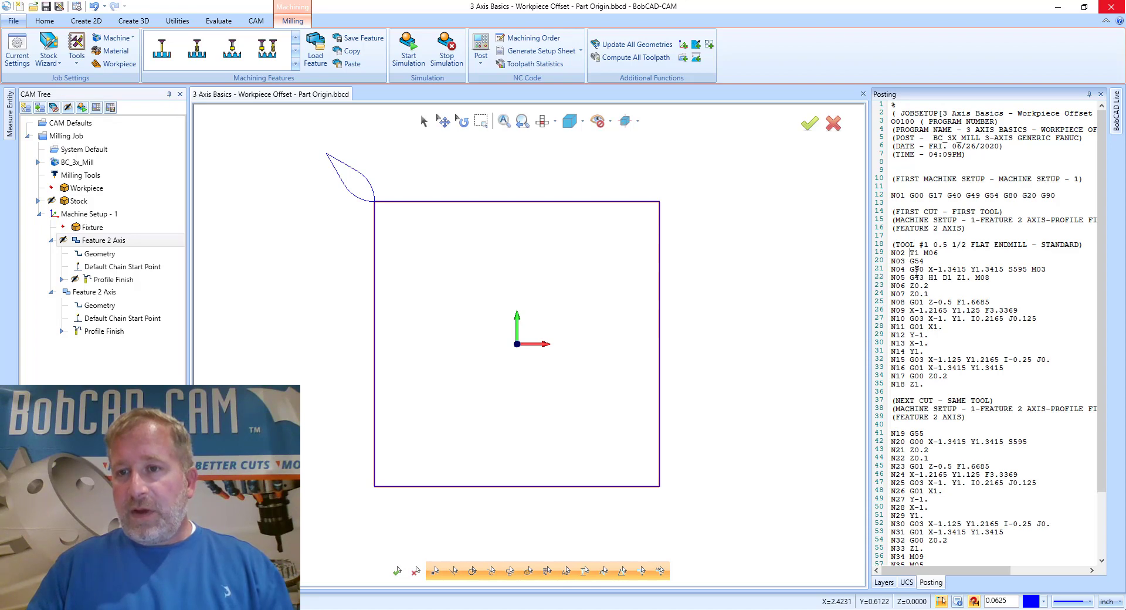
pyautogui.moveTo(910, 261); pyautogui.dragTo(927, 262)
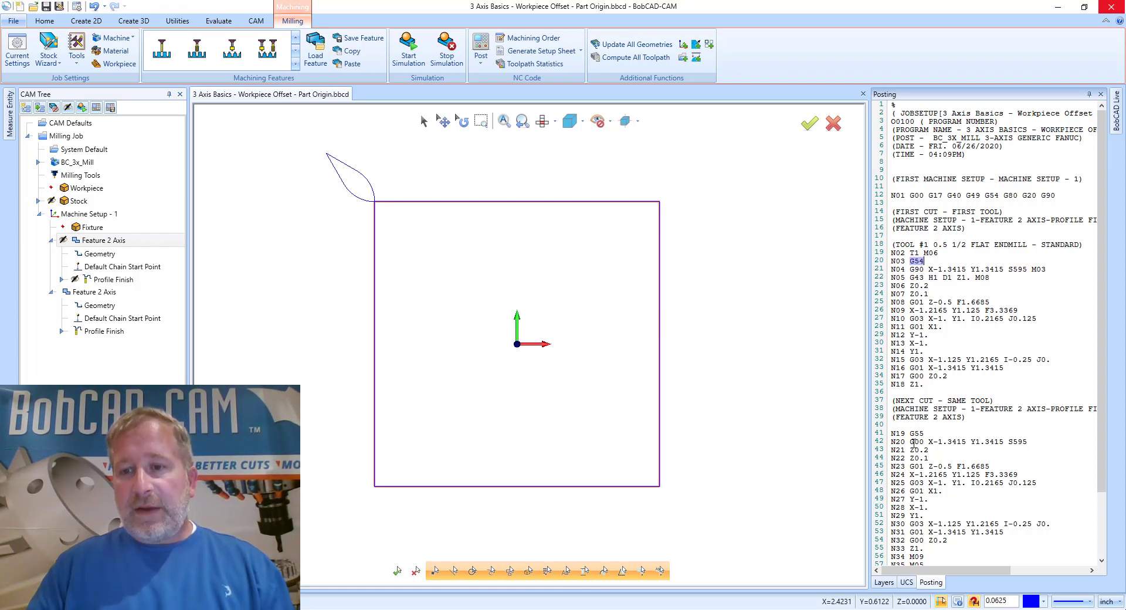
pyautogui.moveTo(910, 433); pyautogui.dragTo(927, 434)
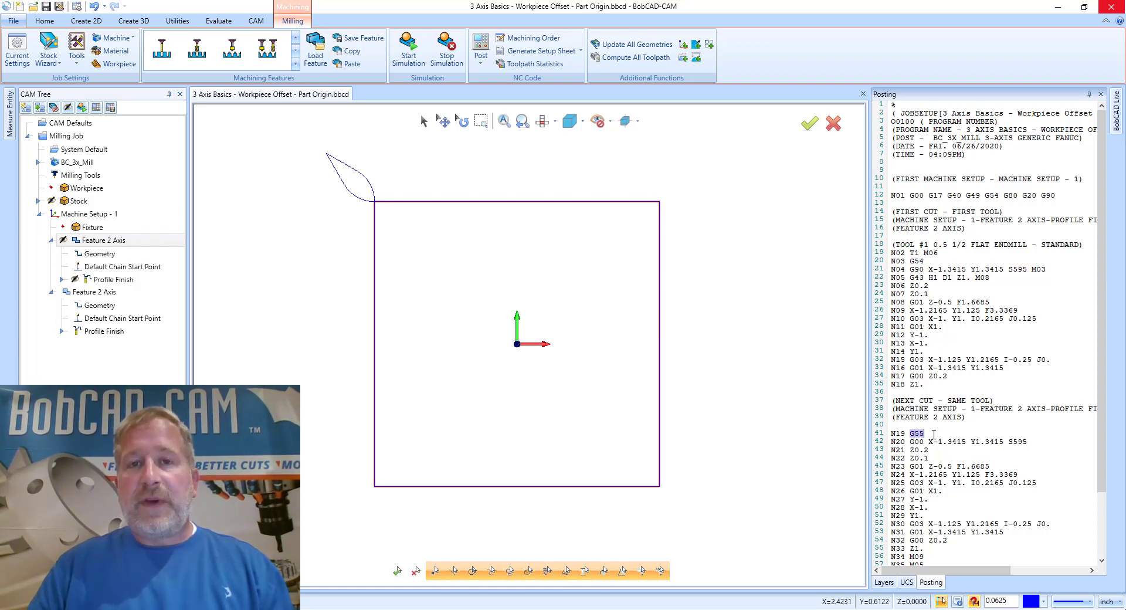
pyautogui.moveTo(909, 262); pyautogui.dragTo(924, 262)
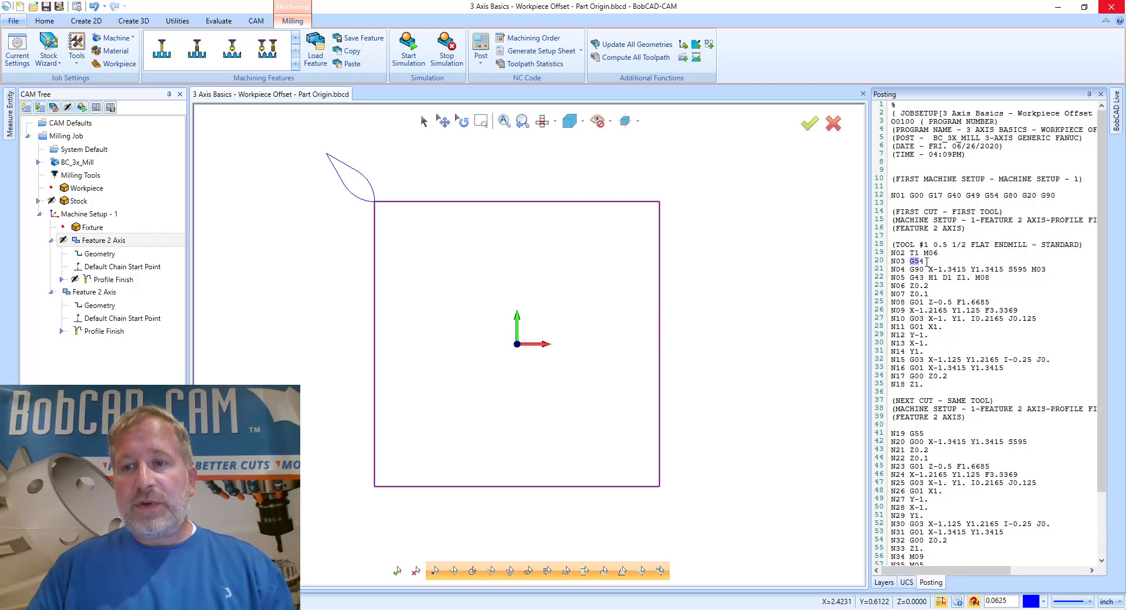
pyautogui.click(924, 263)
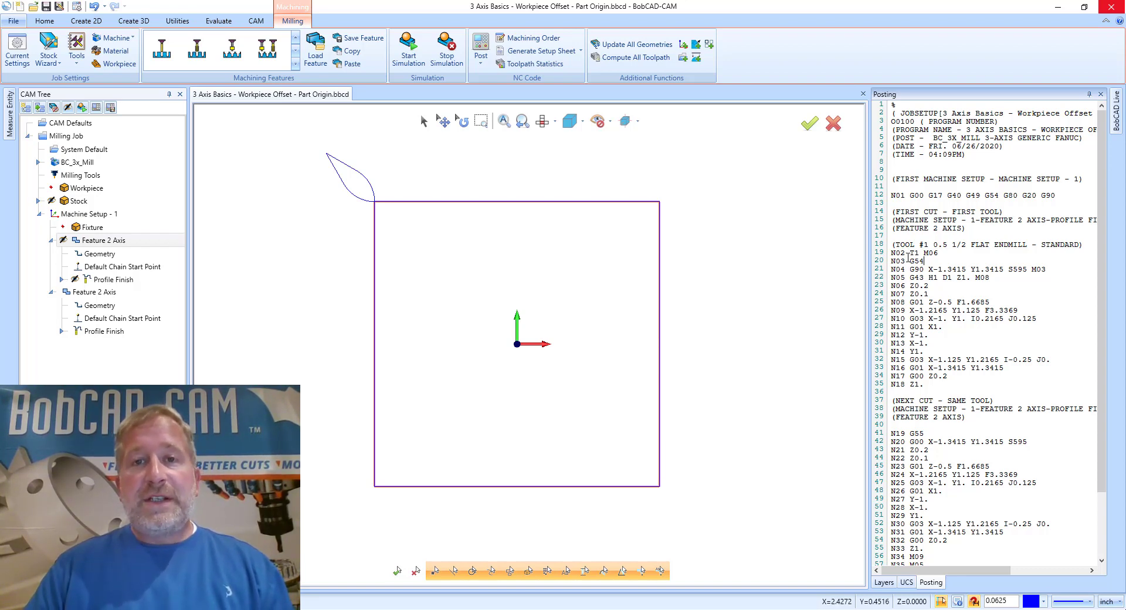
pyautogui.moveTo(911, 261); pyautogui.dragTo(925, 261)
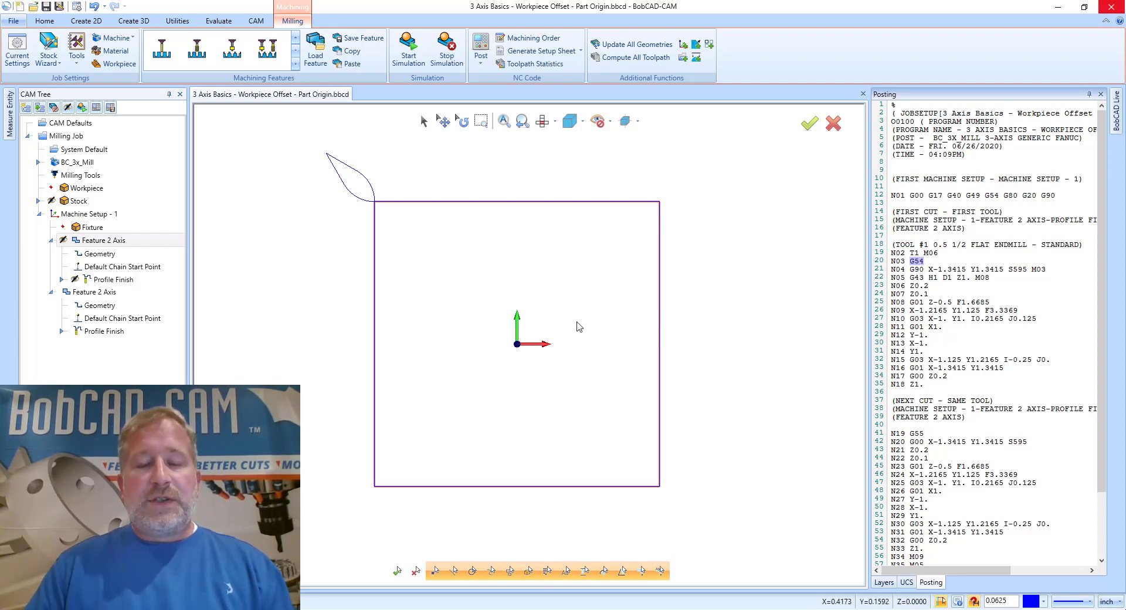
# - Turn on the Machine Travel Envelope layer and zoom out to the part at its lower-left origin
pyautogui.scroll(-5, 573, 364)
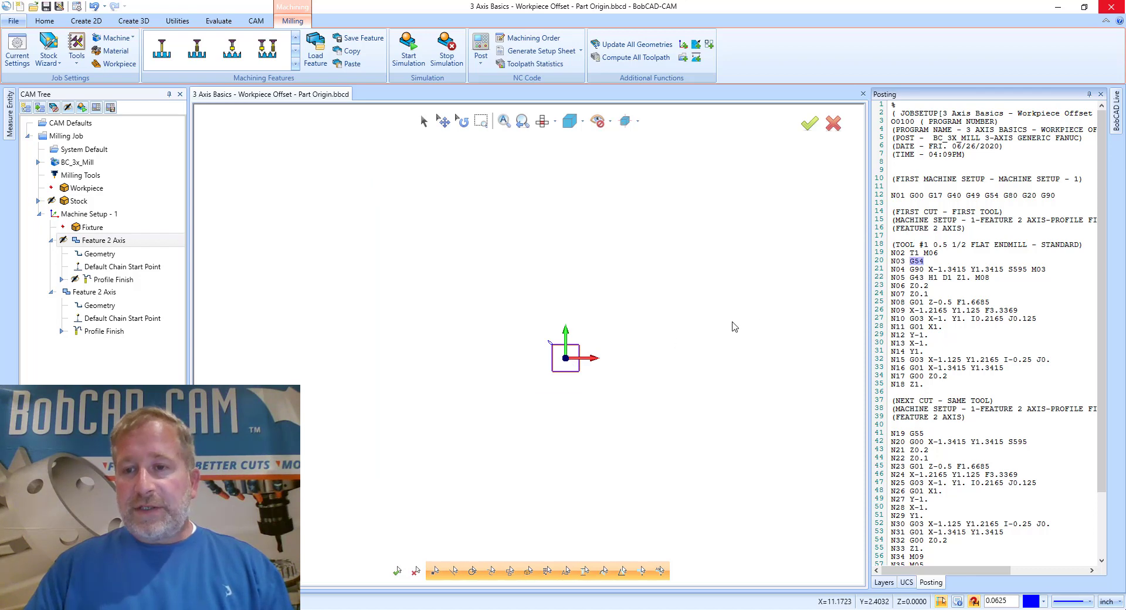
pyautogui.scroll(-1, 909, 478)
pyautogui.click(884, 582)
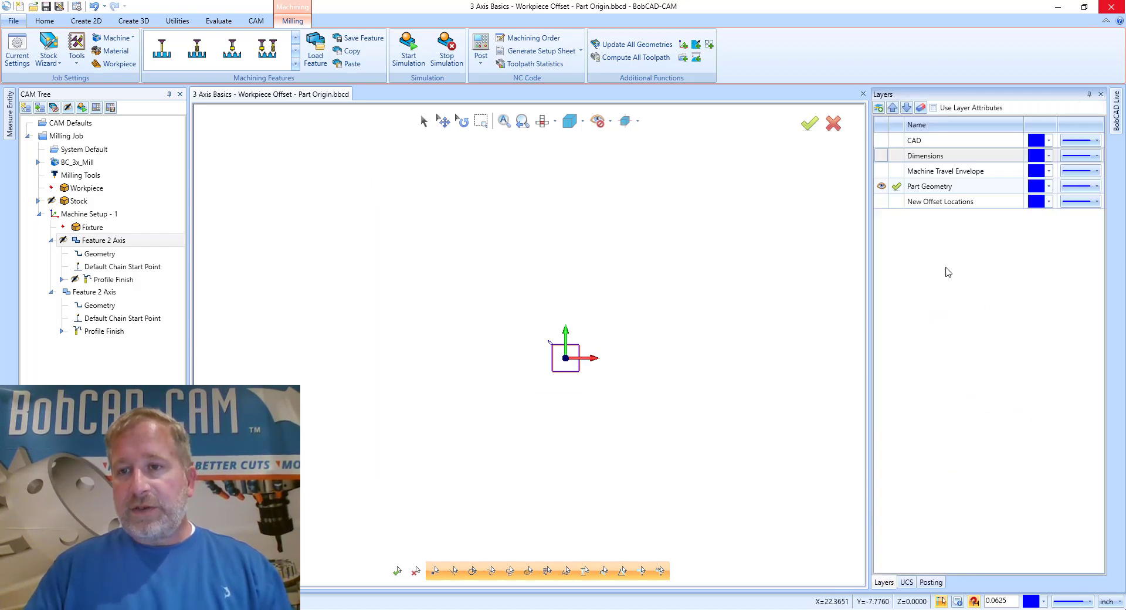
pyautogui.click(882, 171)
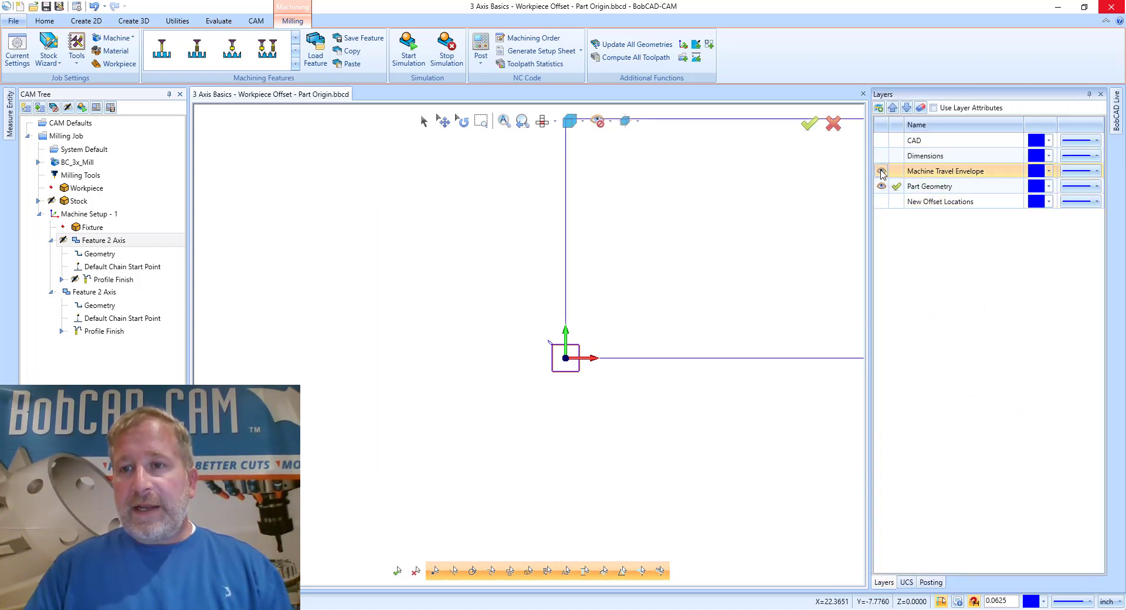
pyautogui.scroll(-3, 673, 248)
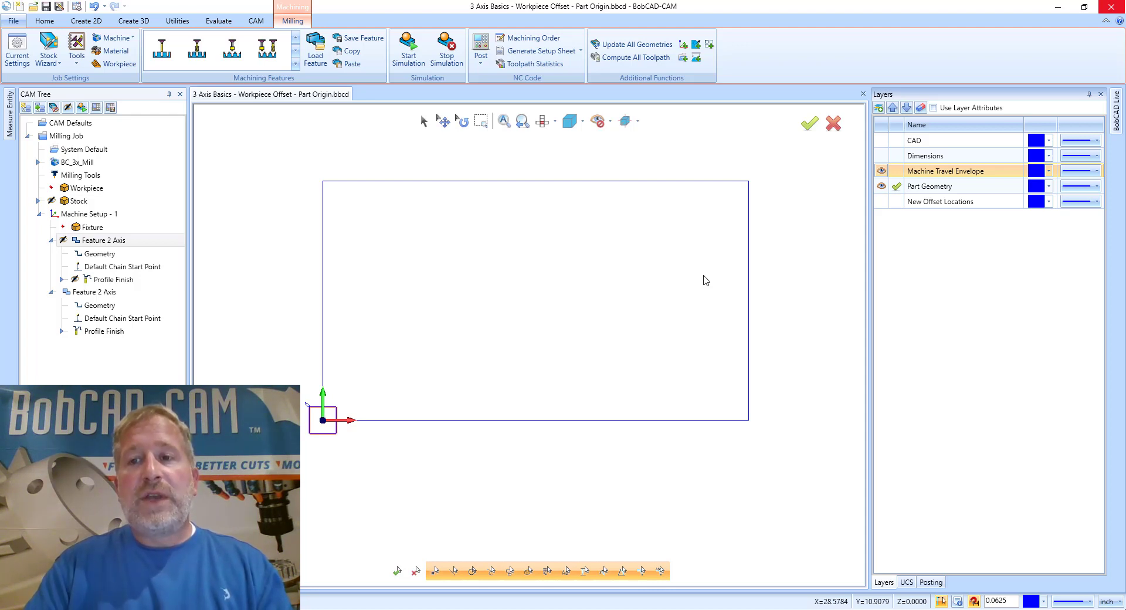
# - Show the New Offset Locations and Dimensions layers, then hide both, keeping the travel envelope visible
pyautogui.click(882, 202)
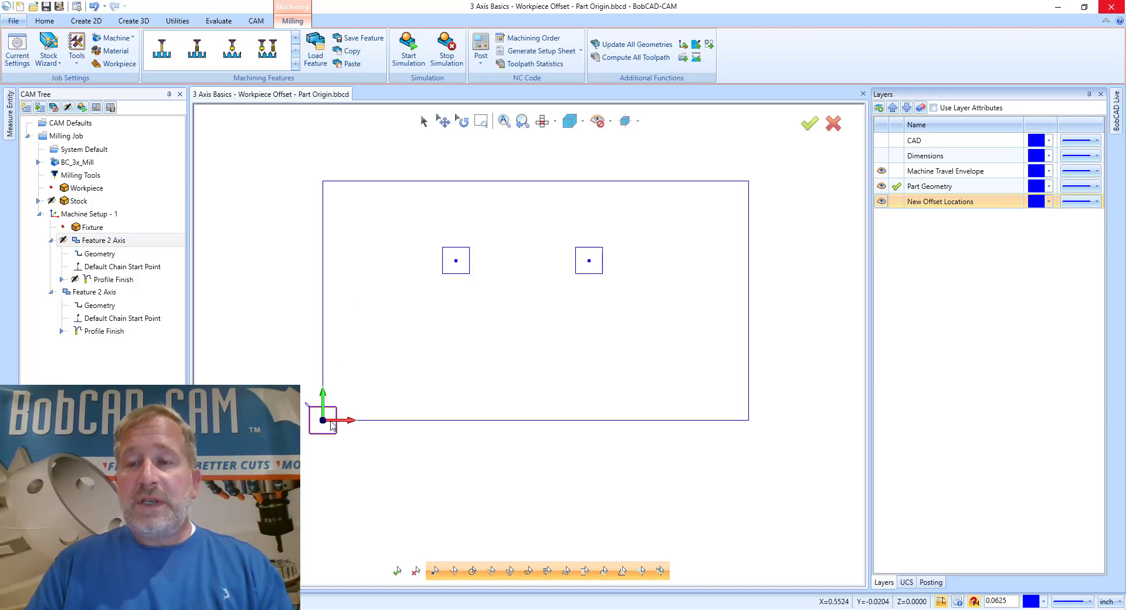
pyautogui.click(881, 156)
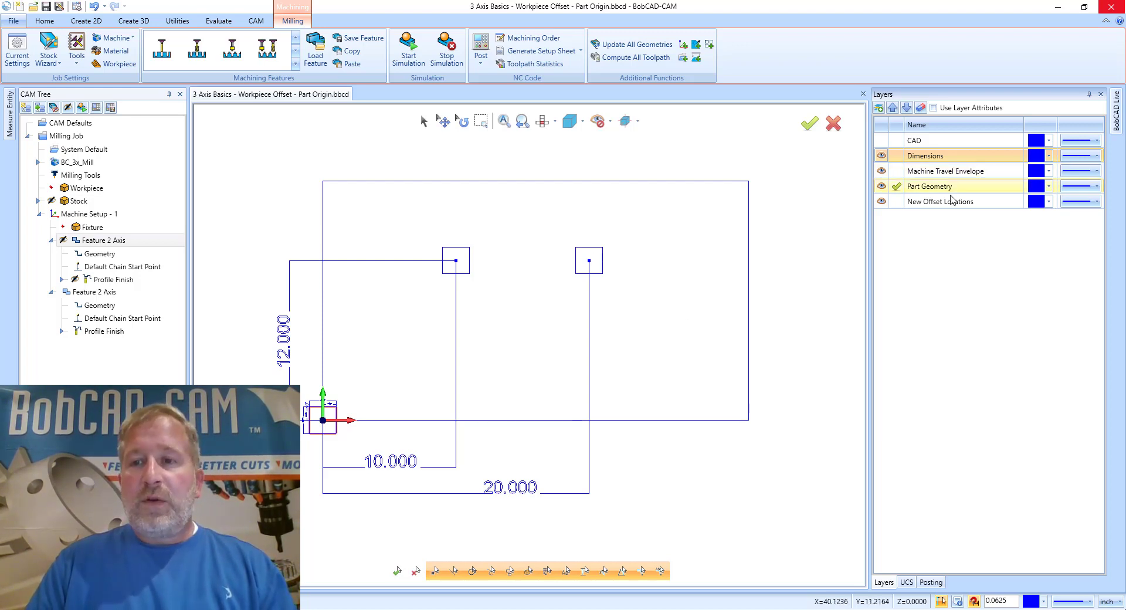
pyautogui.click(881, 170)
pyautogui.click(881, 201)
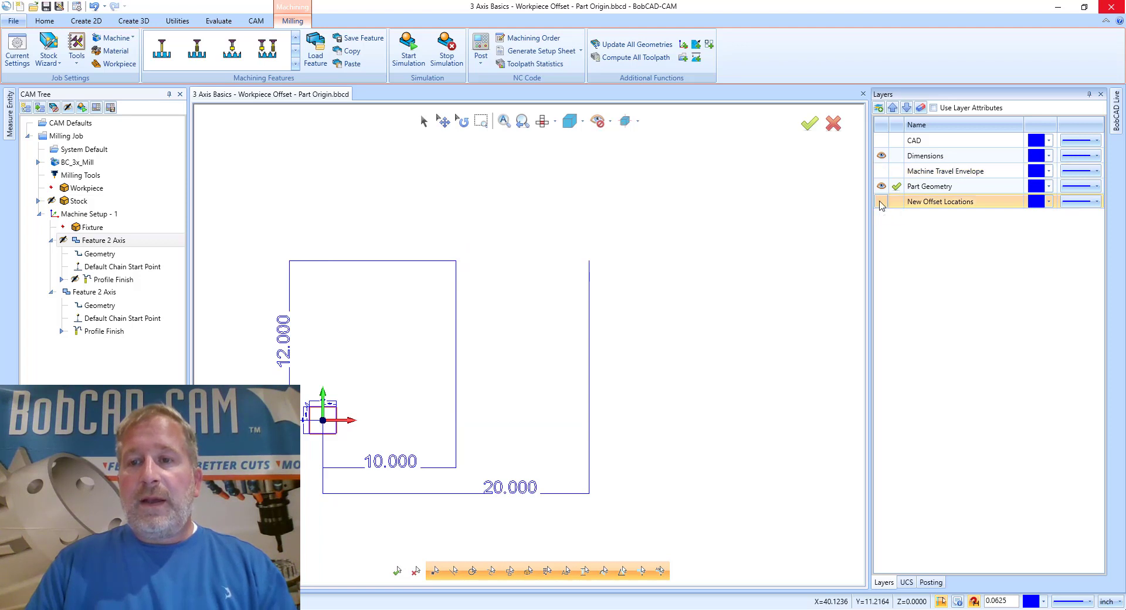
pyautogui.click(881, 171)
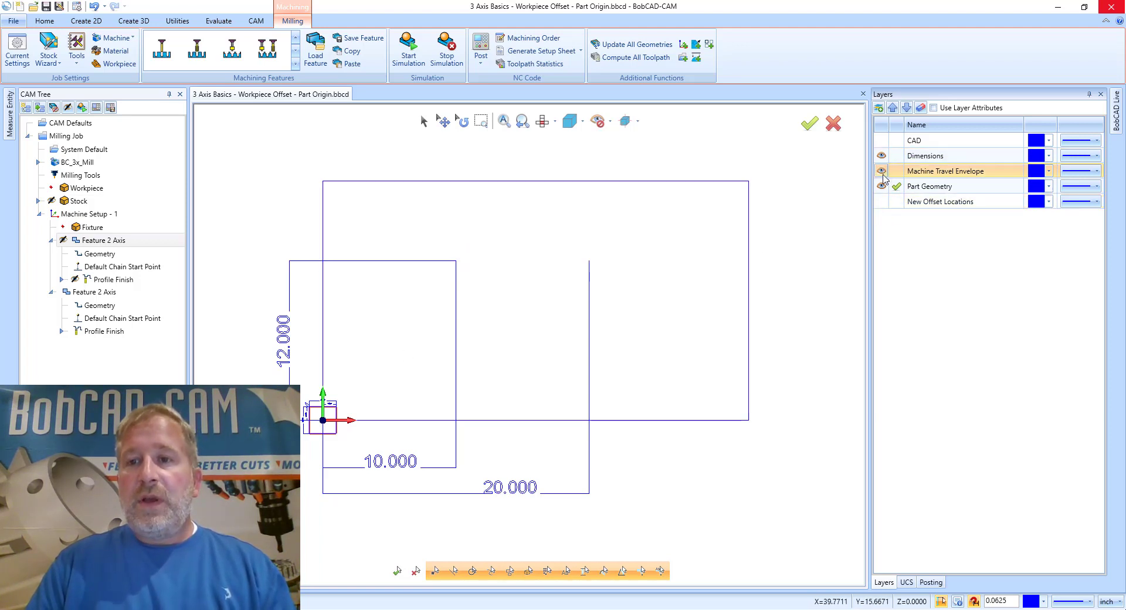
pyautogui.click(881, 156)
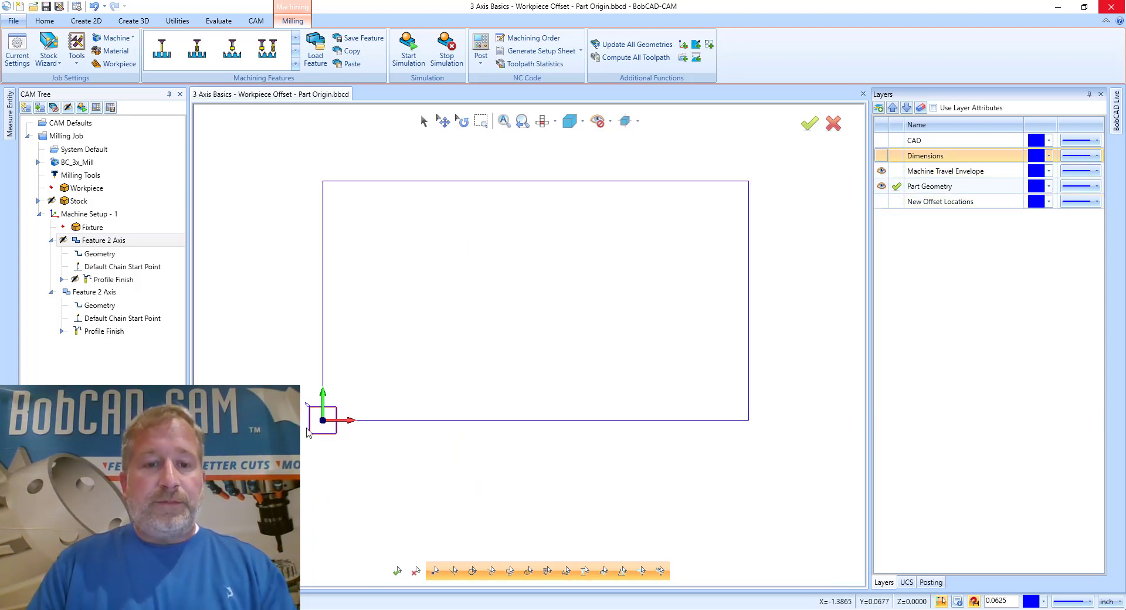
# - Hide the travel envelope, centre the part, and backplot the first Profile Finish toolpath
pyautogui.click(881, 172)
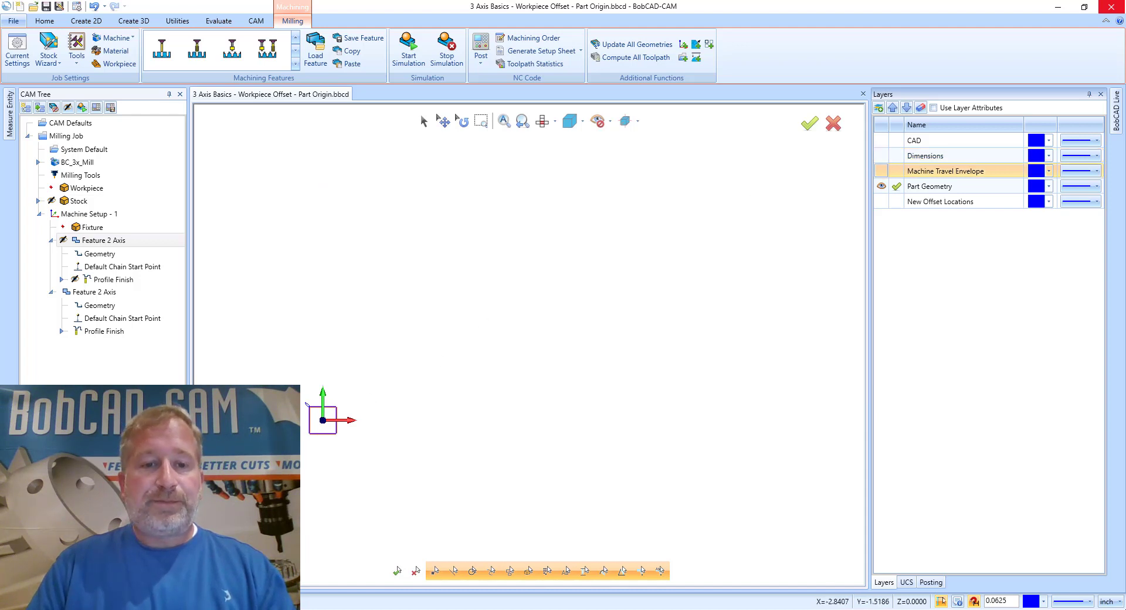
pyautogui.scroll(3, 330, 433)
pyautogui.moveTo(331, 433); pyautogui.dragTo(482, 396, button='middle')
pyautogui.scroll(2, 519, 333)
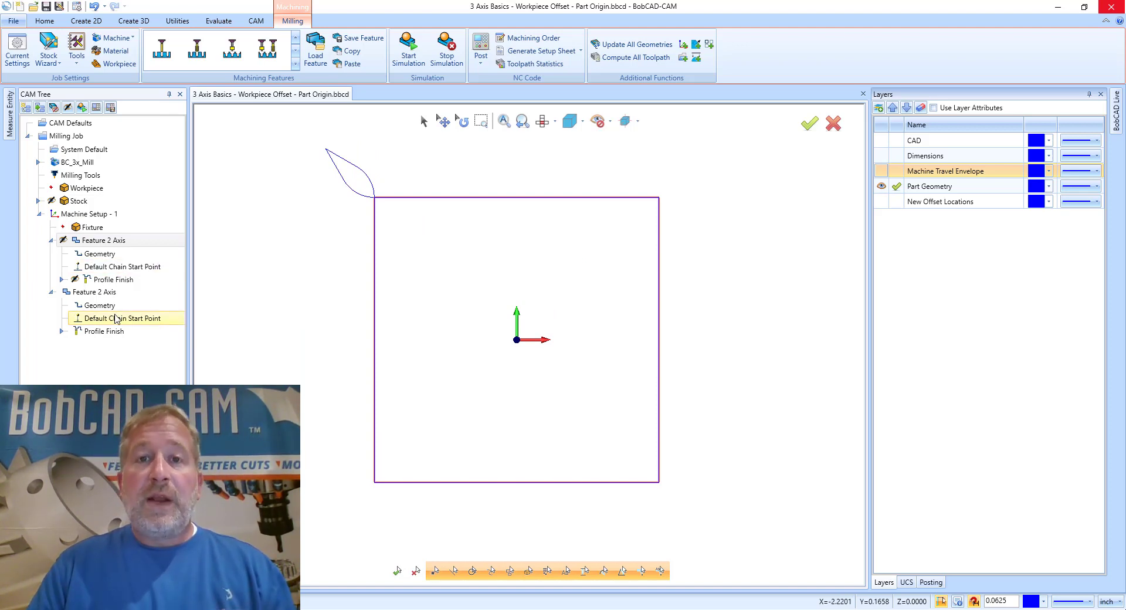
pyautogui.click(115, 279)
pyautogui.rightClick(123, 279)
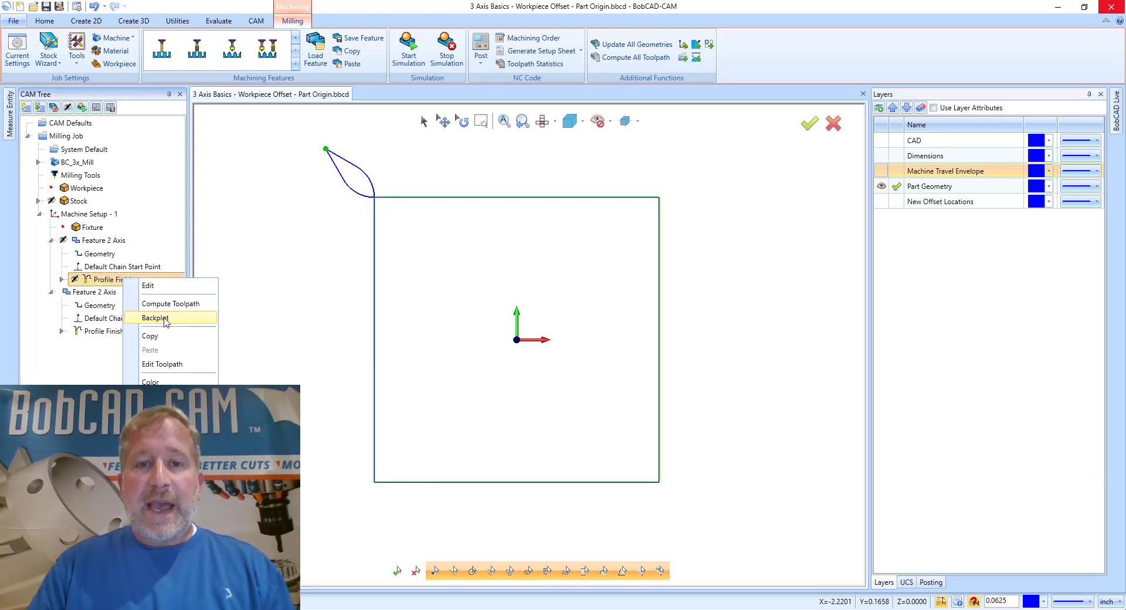
pyautogui.click(154, 317)
pyautogui.click(126, 139)
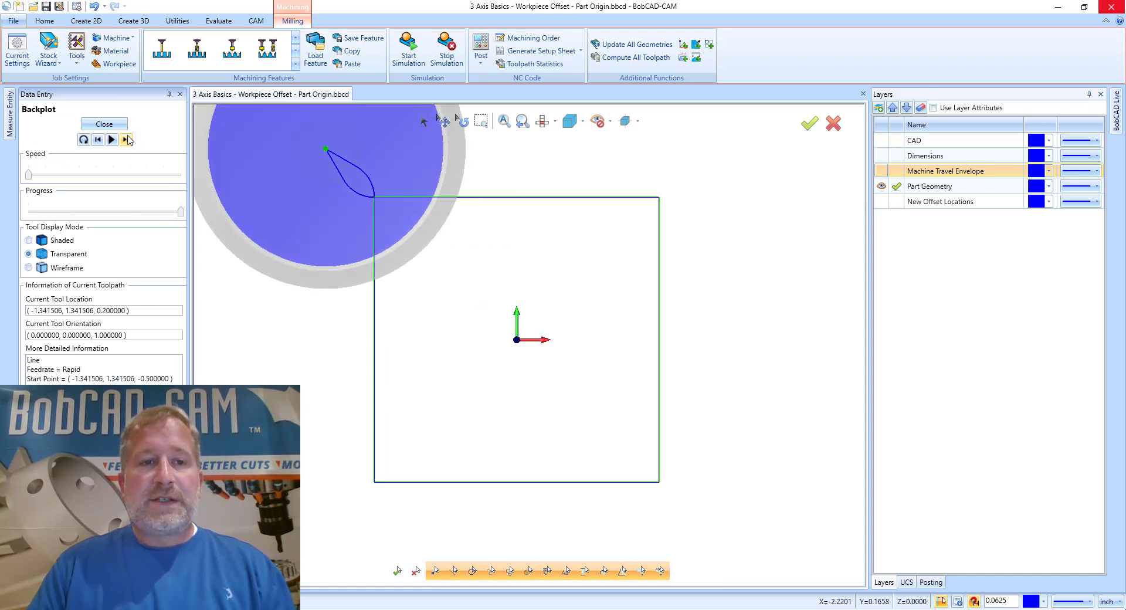
# - Backplot the second Profile Finish toolpath around the square part
pyautogui.click(104, 124)
pyautogui.rightClick(103, 328)
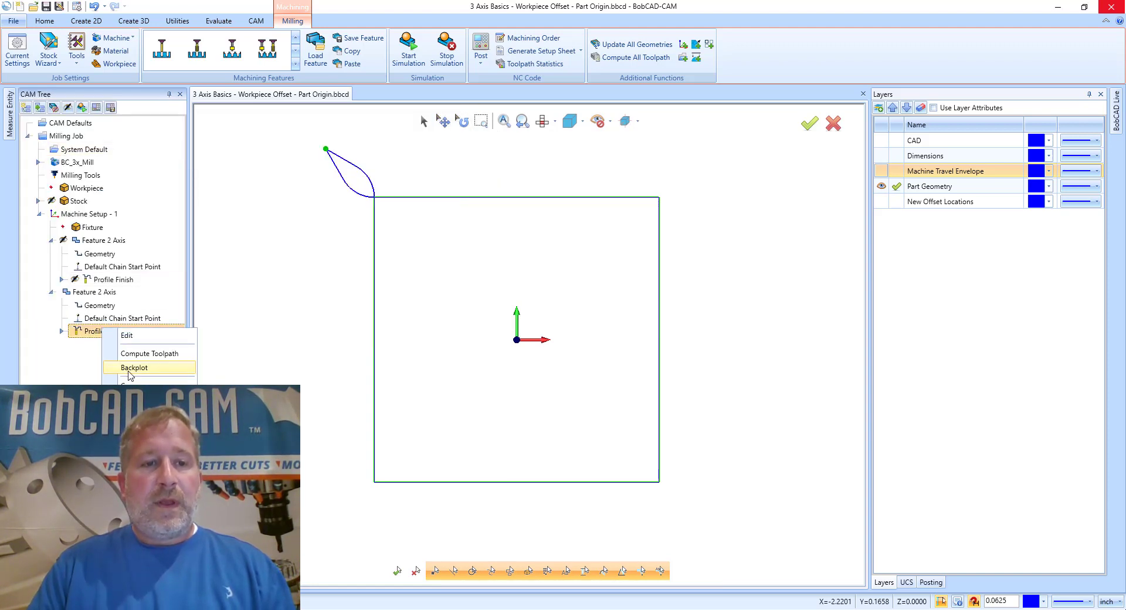
pyautogui.click(106, 372)
pyautogui.click(126, 139)
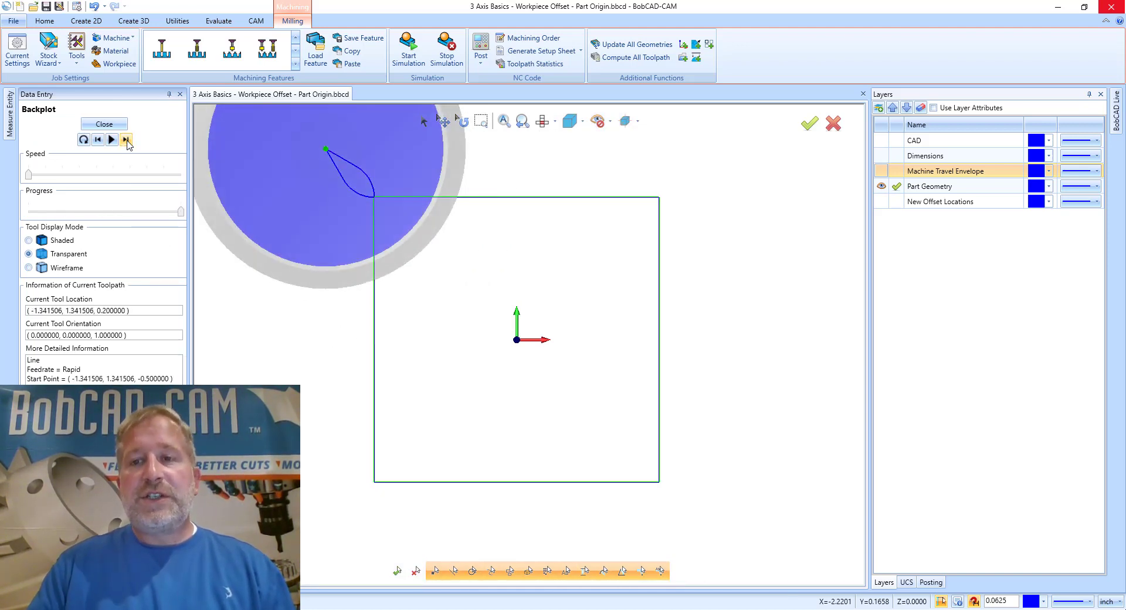
# - Turn on Dimensions, Machine Travel Envelope and New Offset Locations, fit the whole part, and close the backplot
pyautogui.scroll(-5, 492, 279)
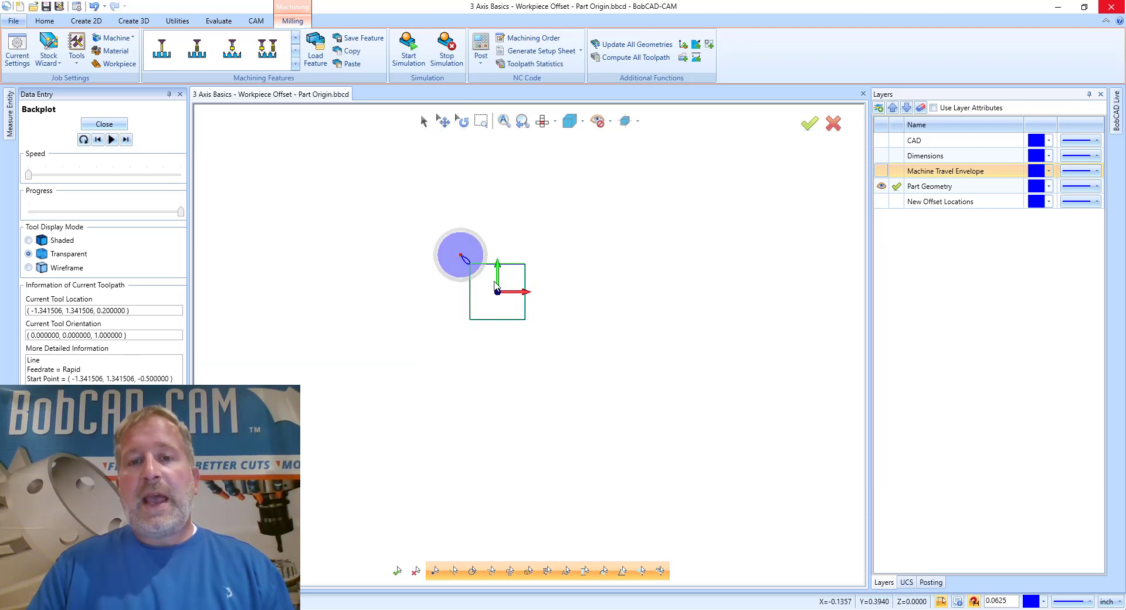
pyautogui.click(881, 156)
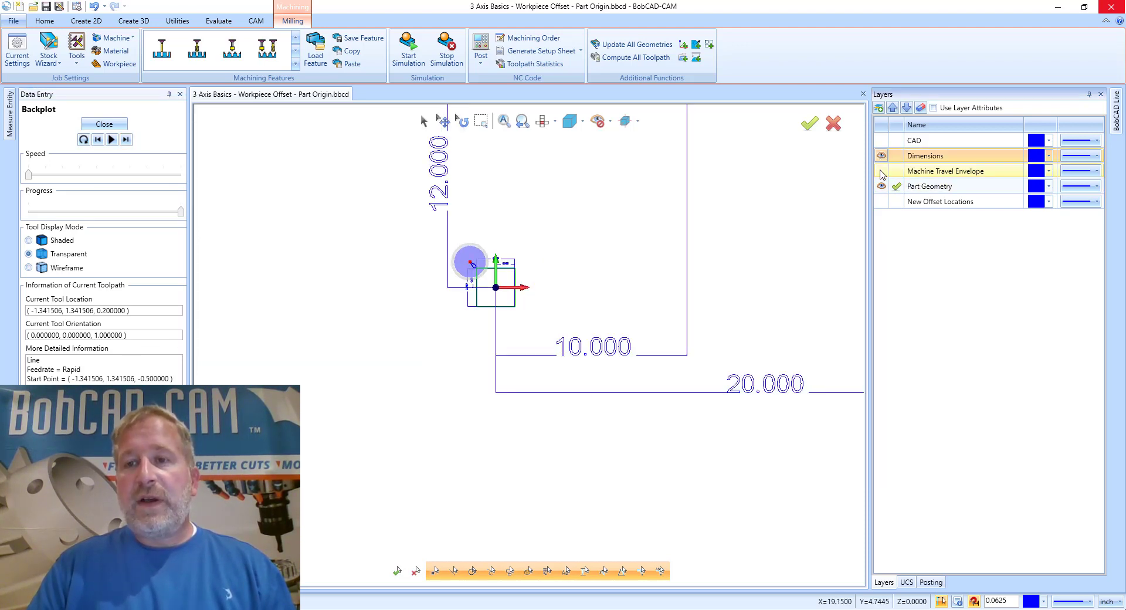
pyautogui.click(881, 170)
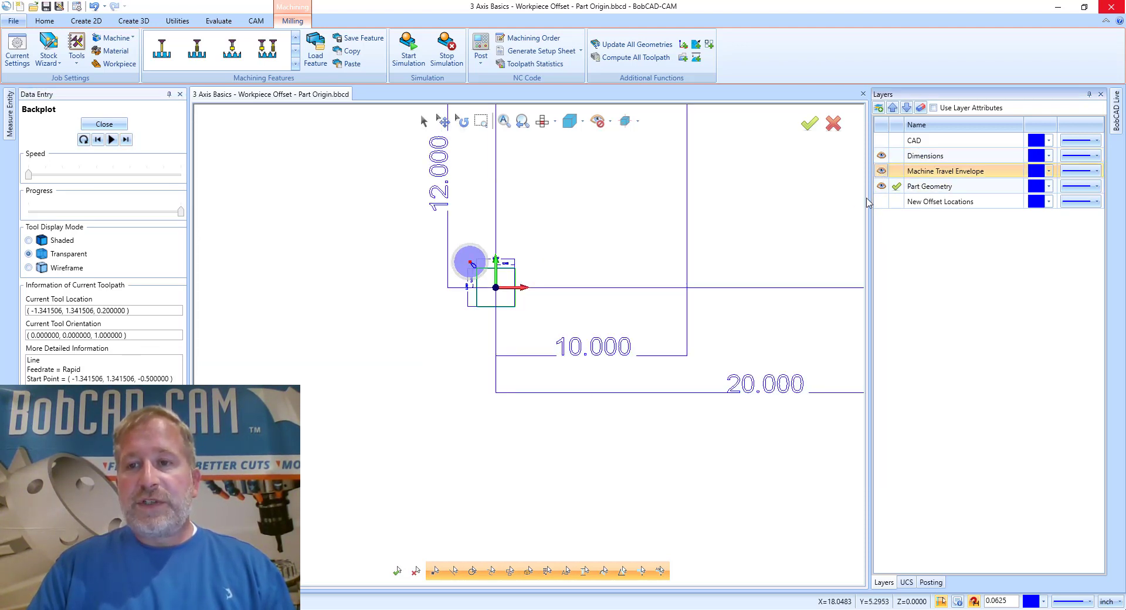
pyautogui.click(882, 202)
pyautogui.moveTo(787, 192); pyautogui.dragTo(518, 354, button='middle')
pyautogui.scroll(-3, 550, 316)
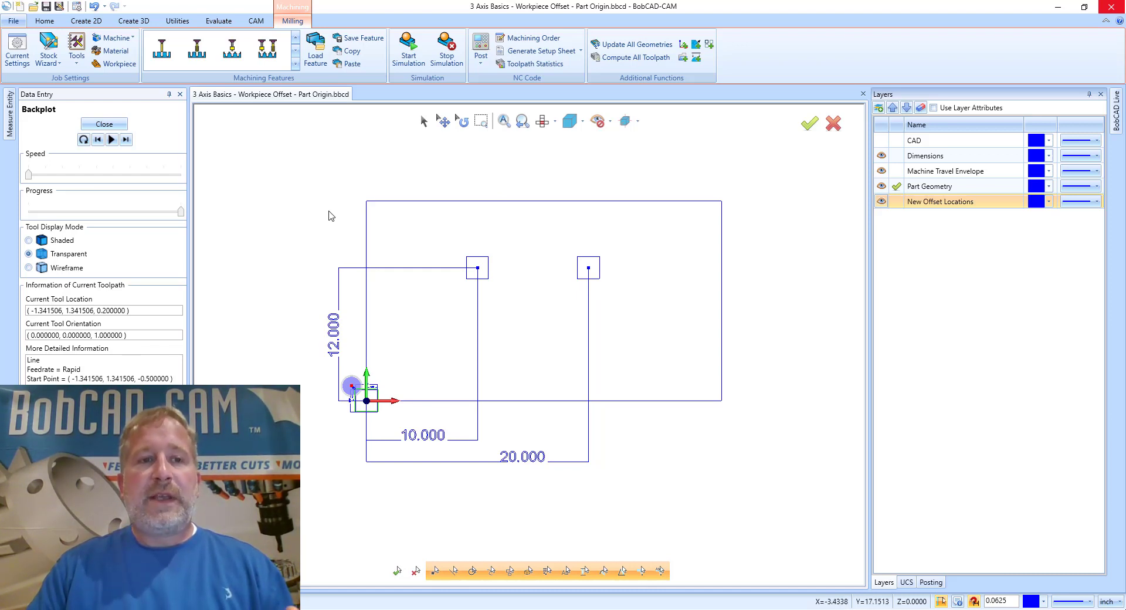
pyautogui.click(104, 124)
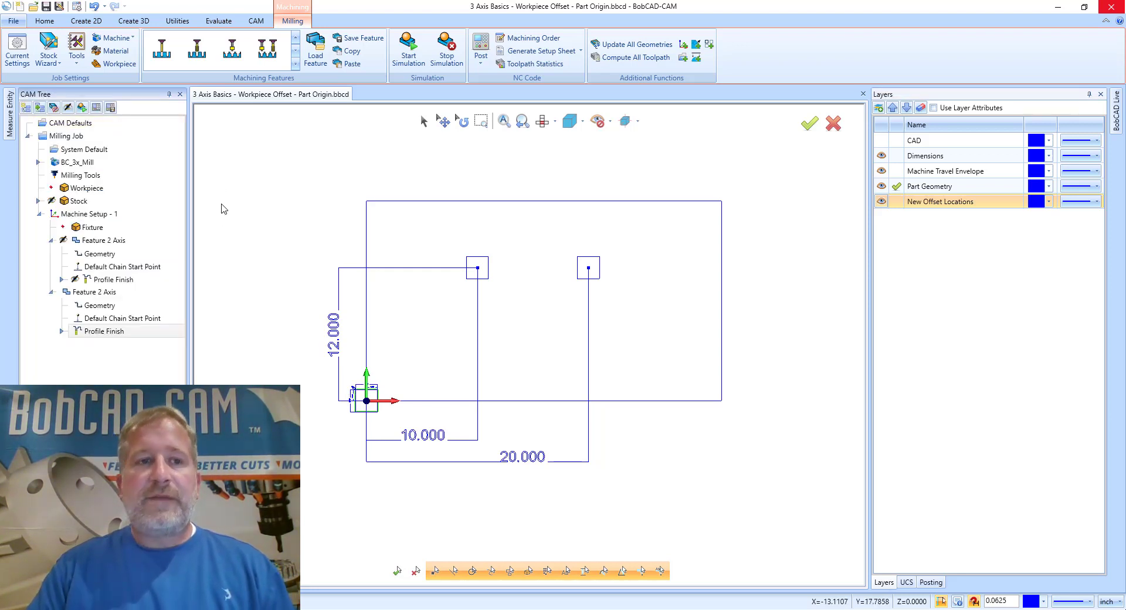
pyautogui.click(109, 241)
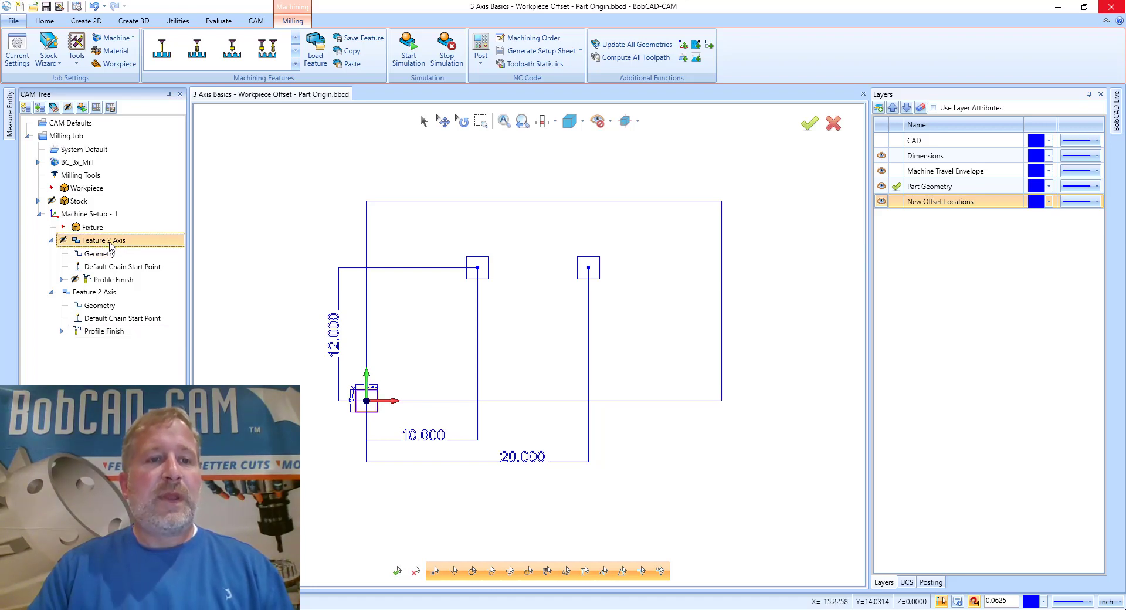
pyautogui.rightClick(109, 244)
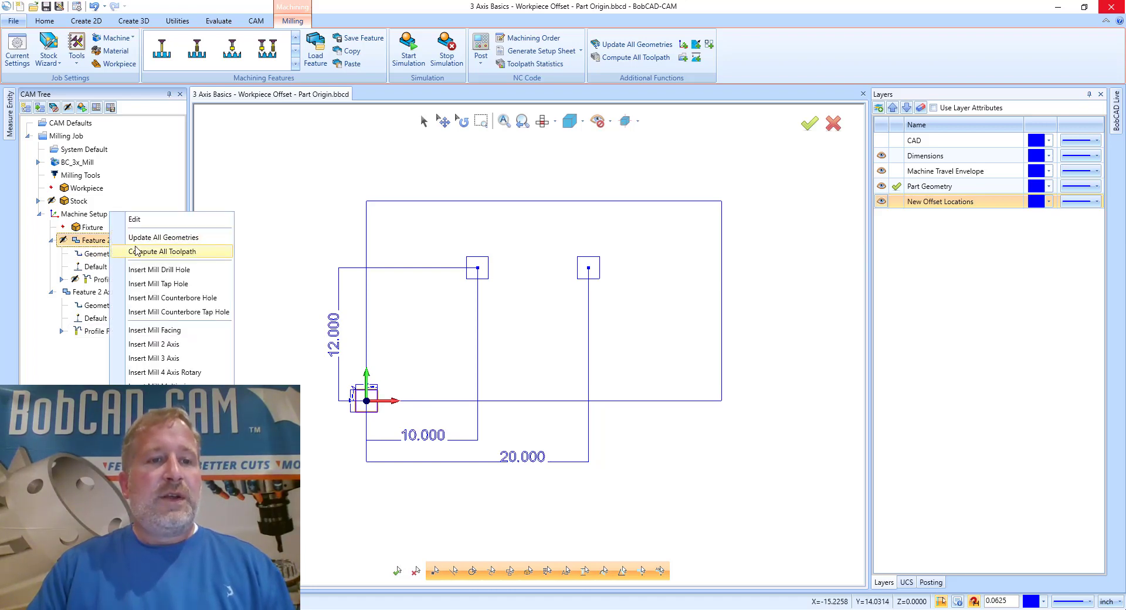
pyautogui.click(169, 220)
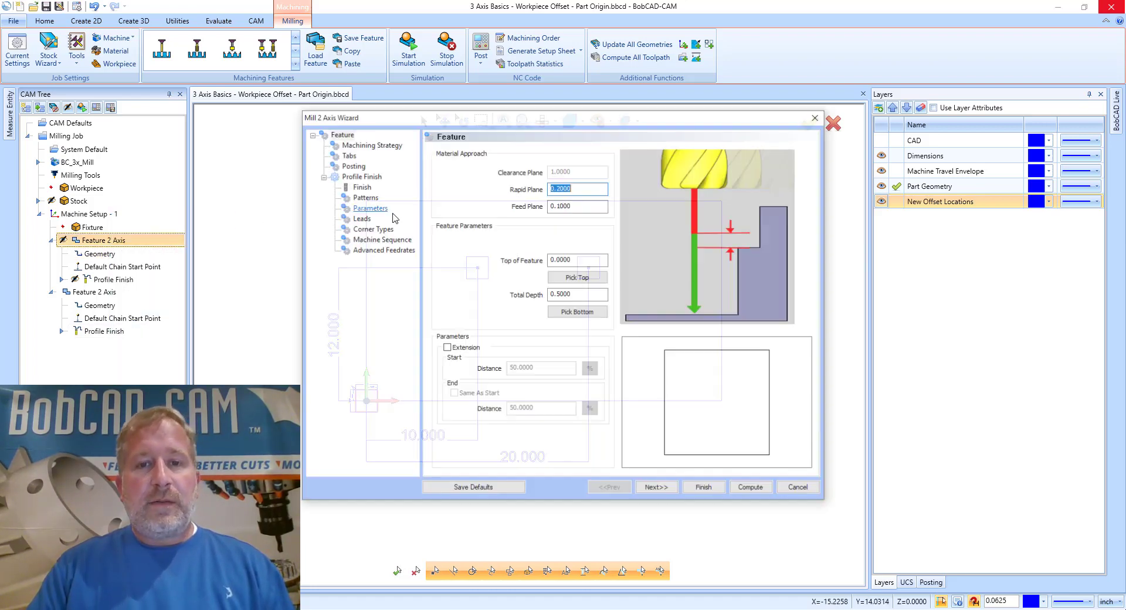
pyautogui.click(354, 166)
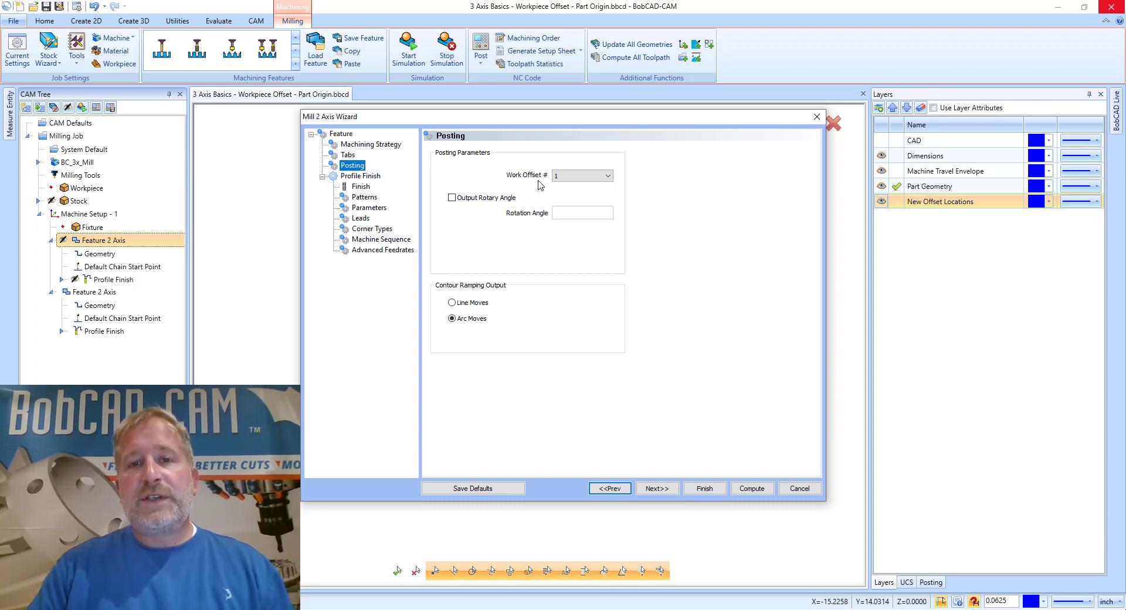
pyautogui.click(608, 176)
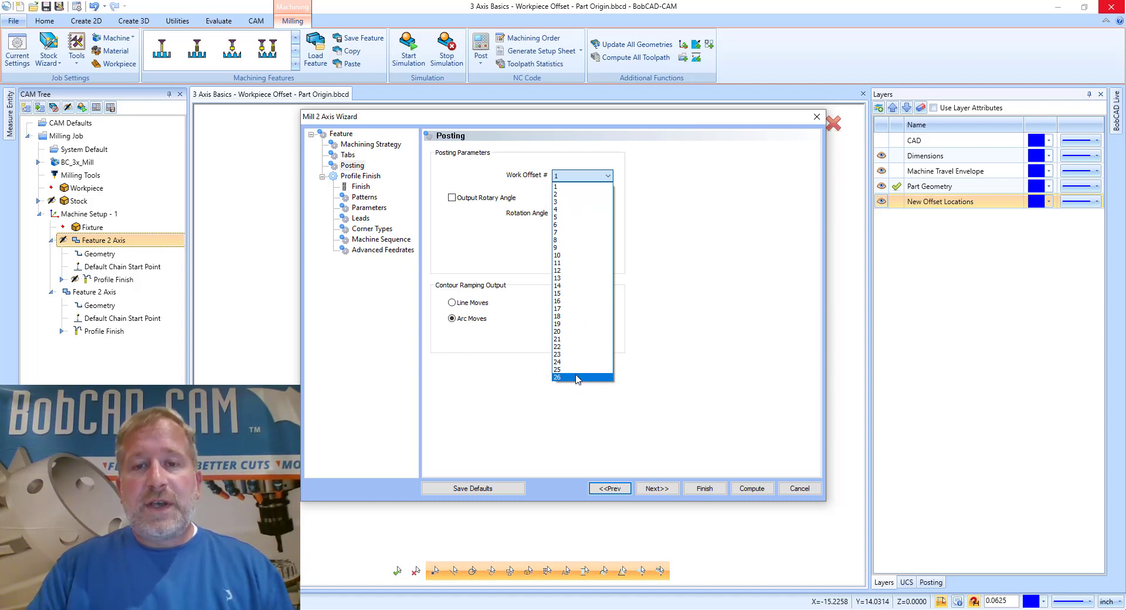
pyautogui.click(575, 187)
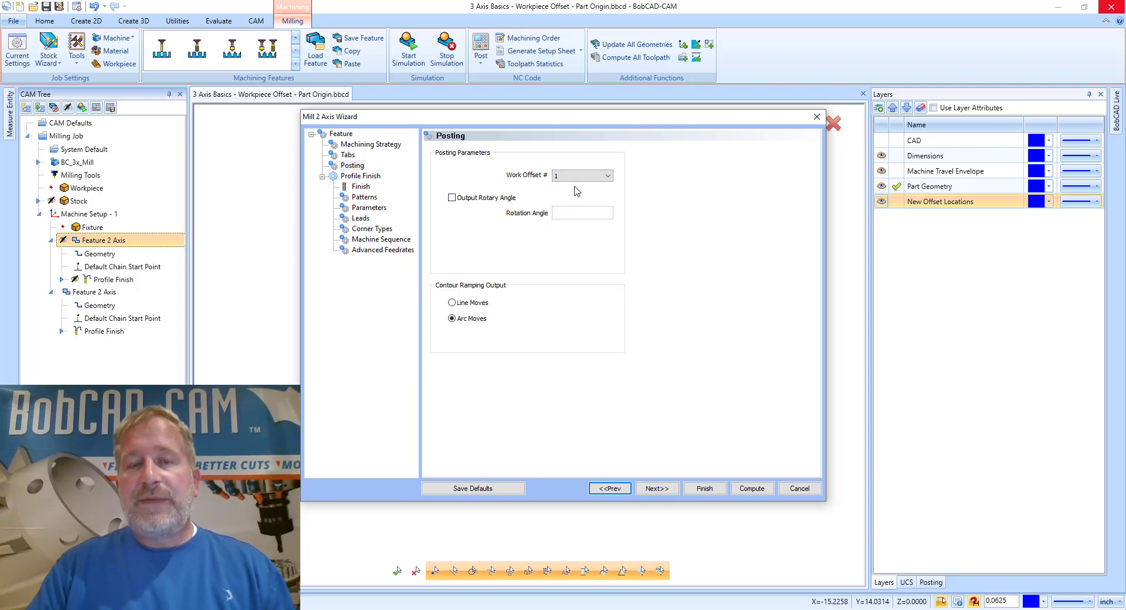
pyautogui.click(577, 177)
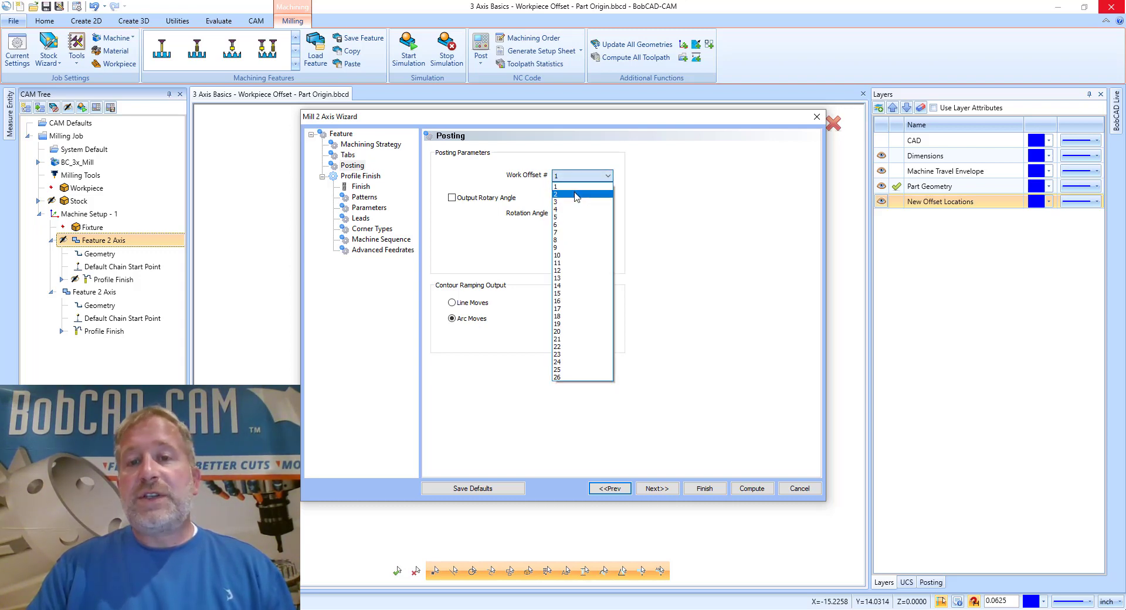
pyautogui.click(577, 195)
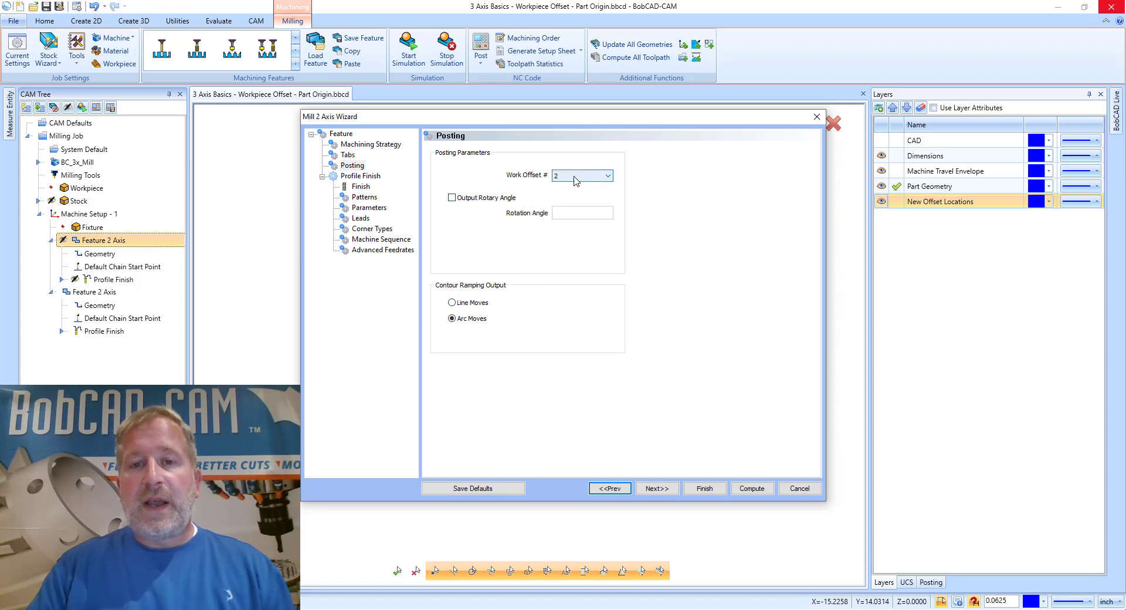
pyautogui.click(577, 178)
pyautogui.click(579, 188)
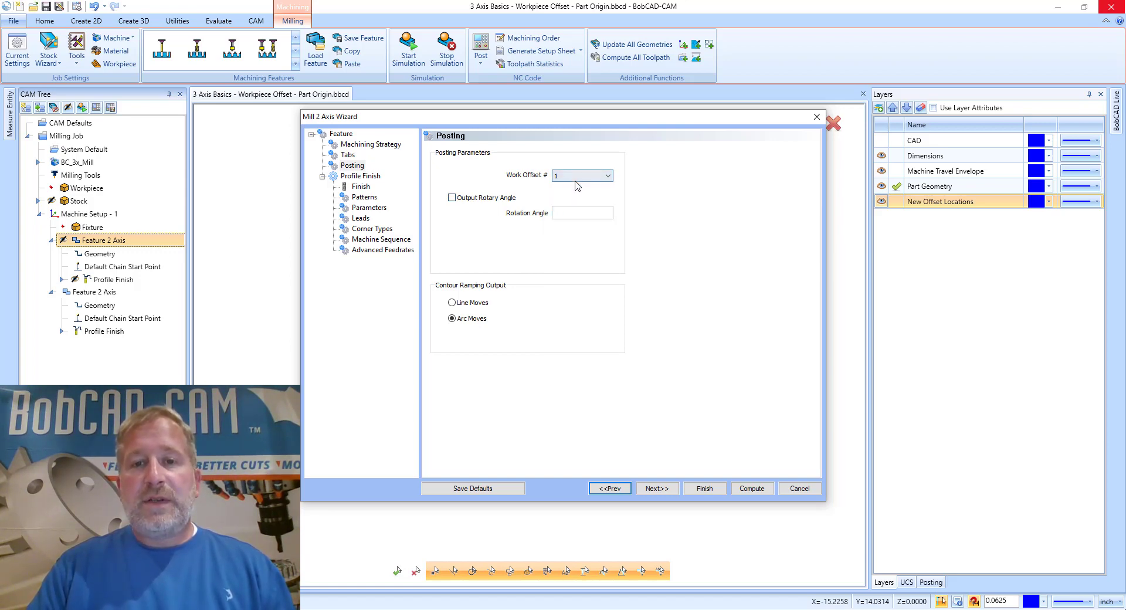
pyautogui.click(752, 488)
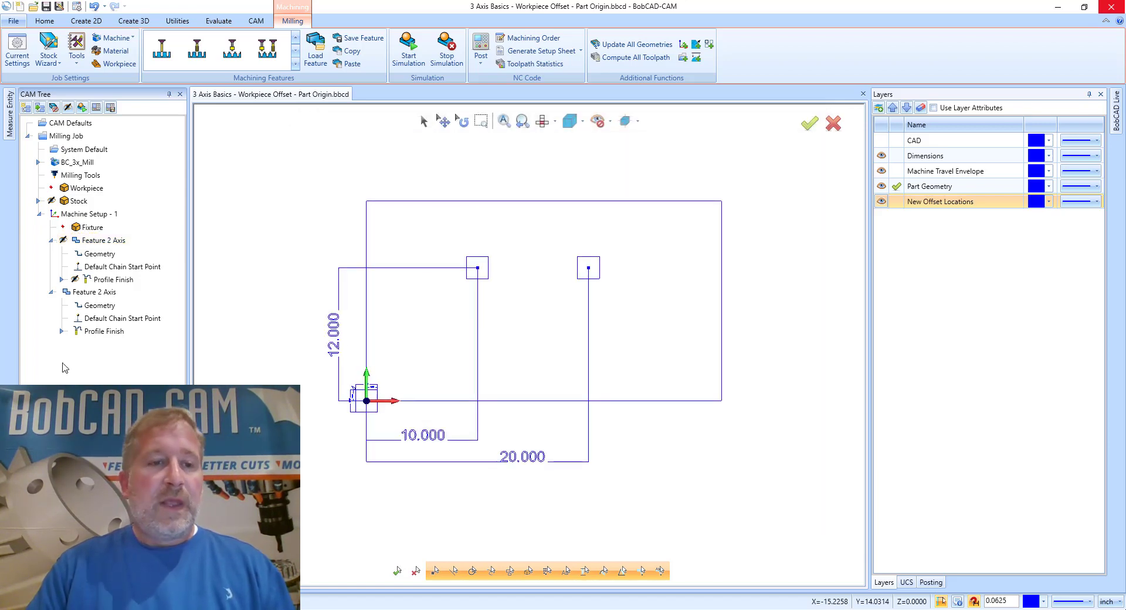
pyautogui.click(88, 291)
pyautogui.rightClick(88, 291)
pyautogui.click(141, 220)
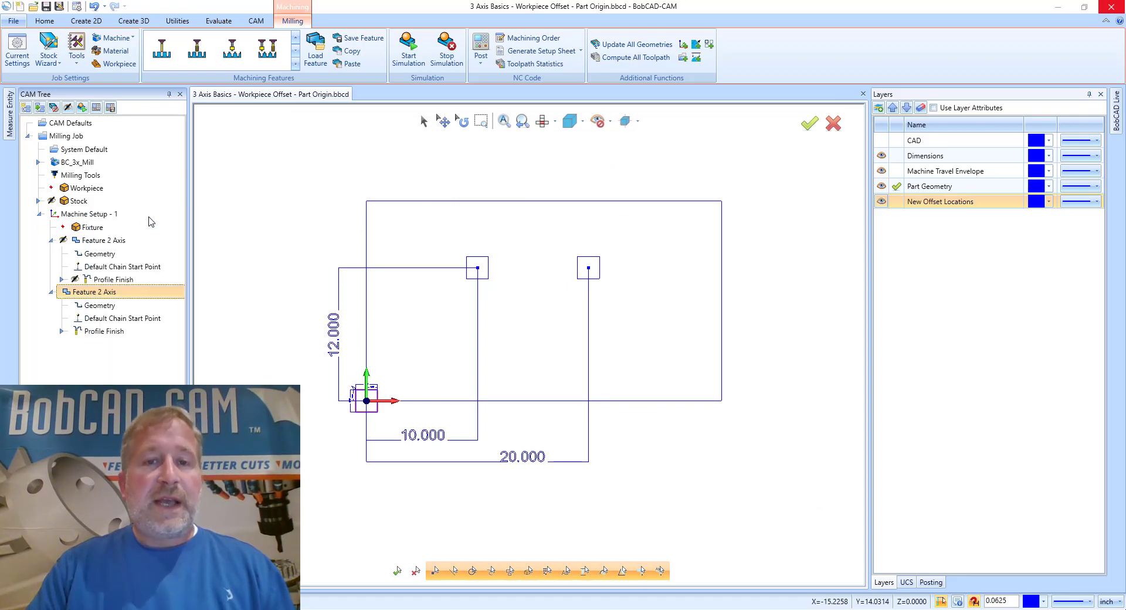
pyautogui.click(351, 165)
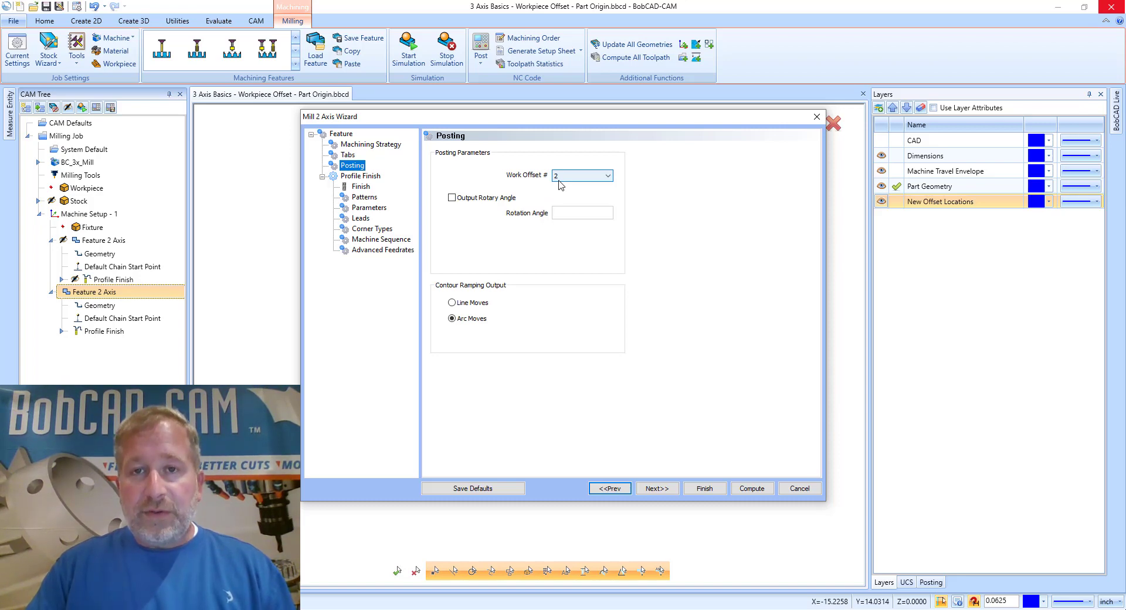
# - Close the feature settings, post the NC code, and highlight G54 on lines 20–21 and G55 on line 41
pyautogui.click(704, 488)
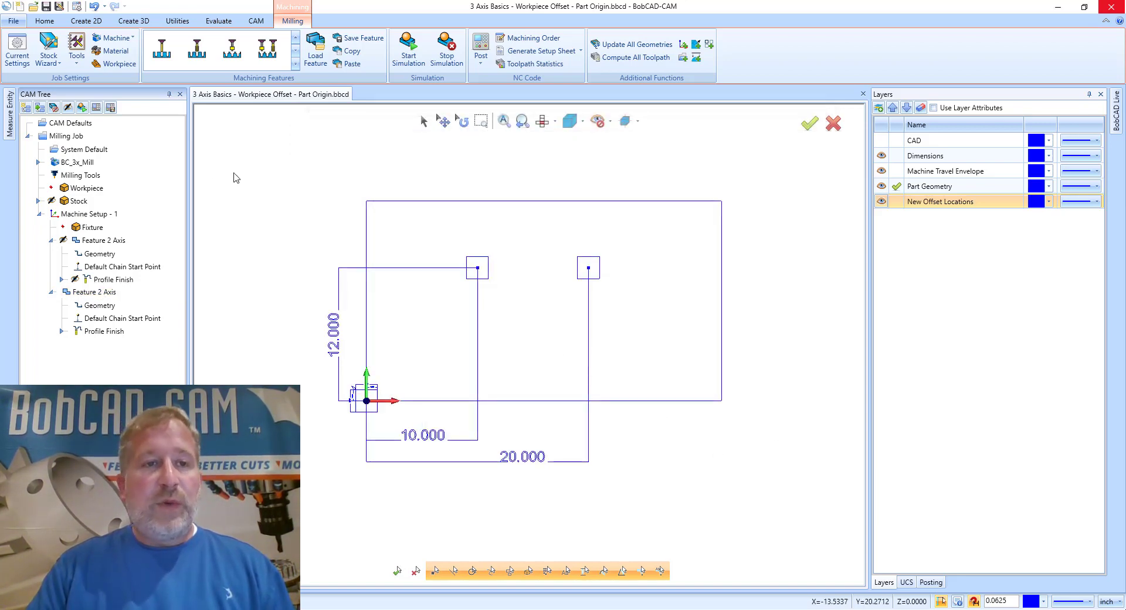
pyautogui.click(97, 108)
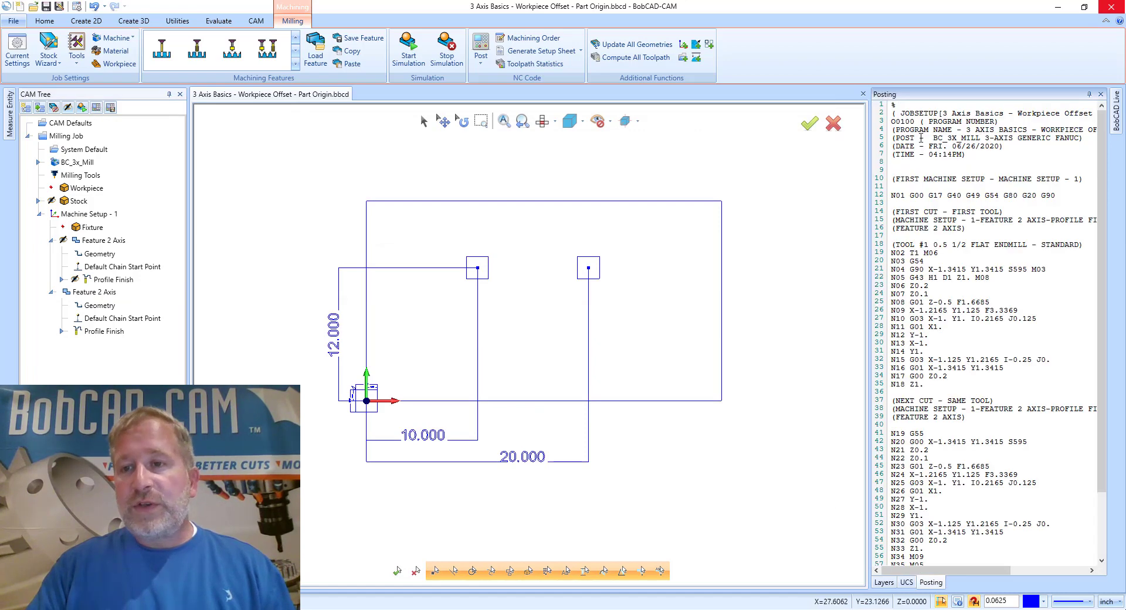
pyautogui.moveTo(933, 269); pyautogui.dragTo(892, 262)
pyautogui.click(937, 269)
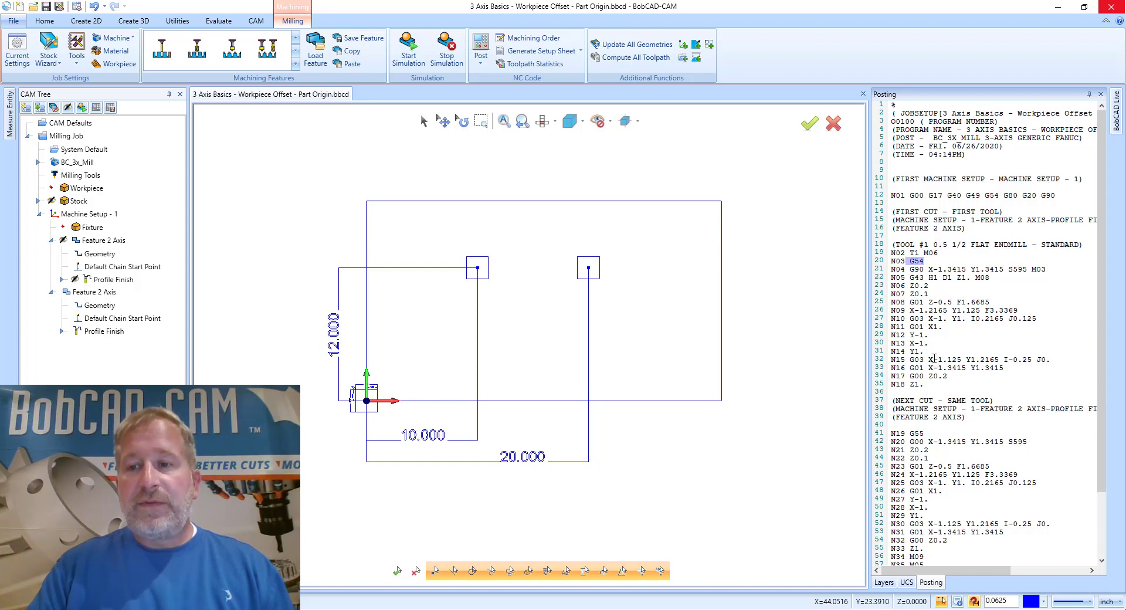
pyautogui.moveTo(924, 434); pyautogui.dragTo(905, 434)
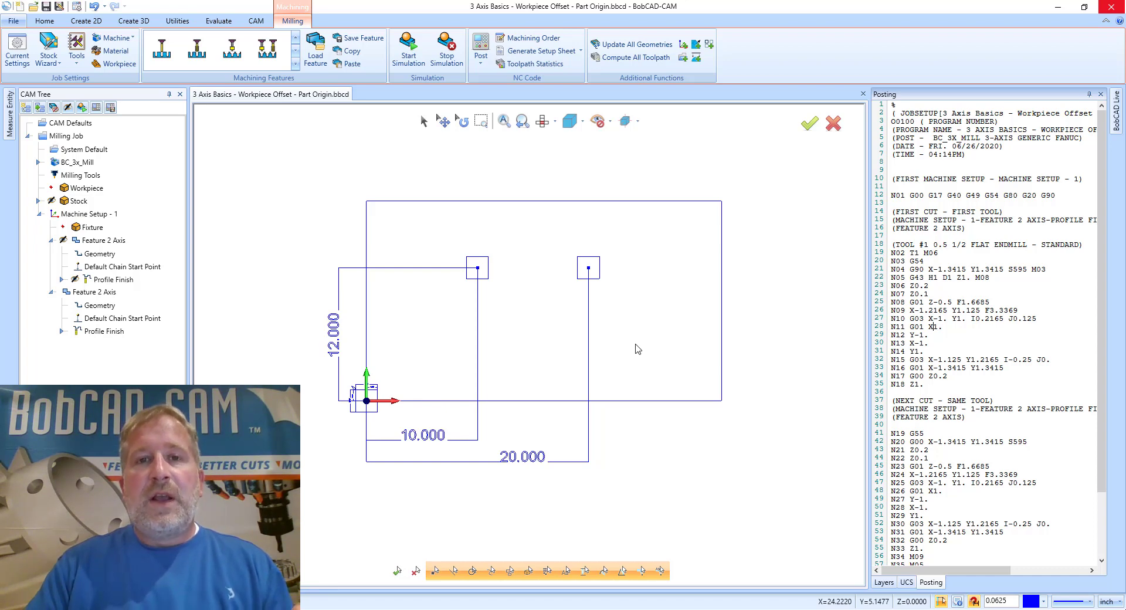
pyautogui.doubleClick(916, 261)
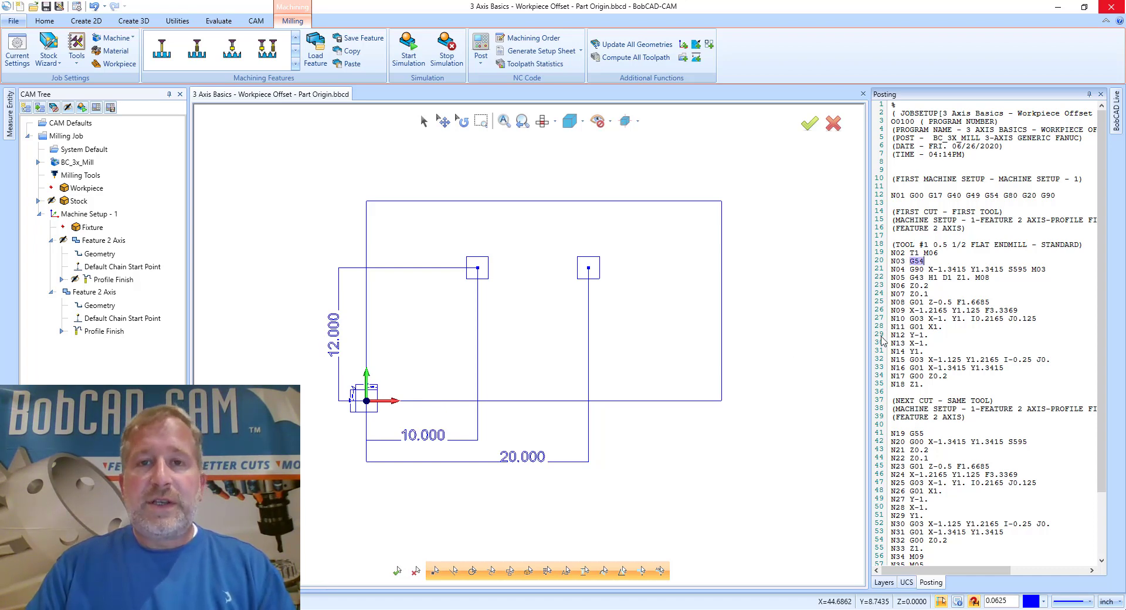